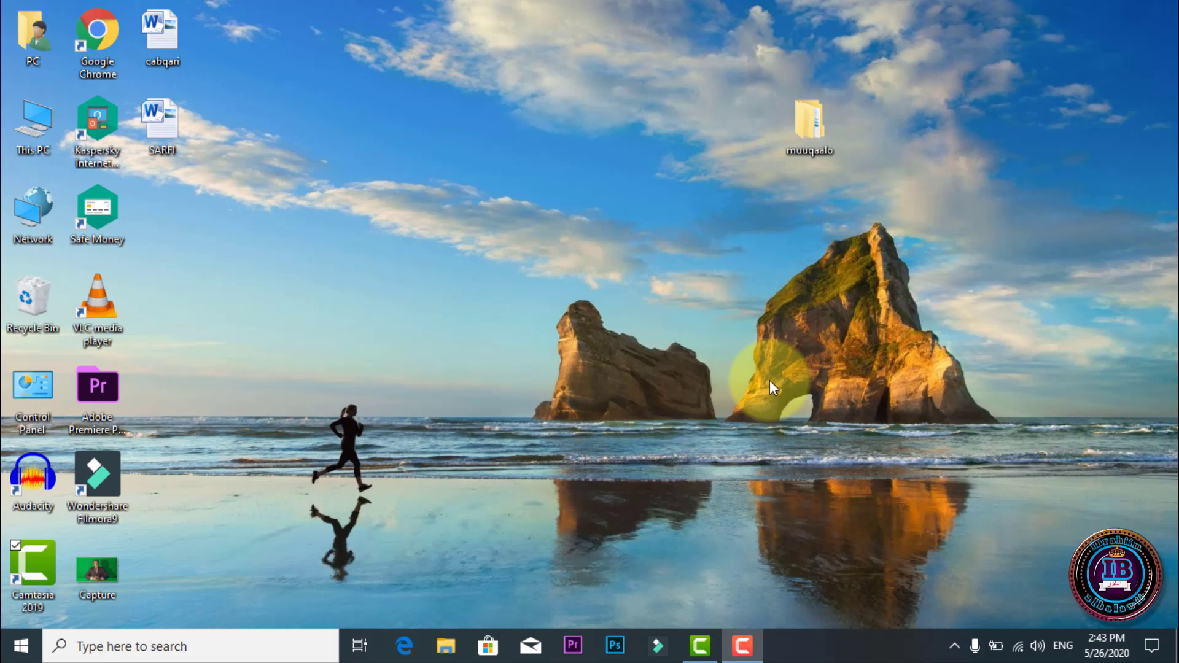
# Step: Open Google Chrome and search the web for audacity
pyautogui.click(98, 32)
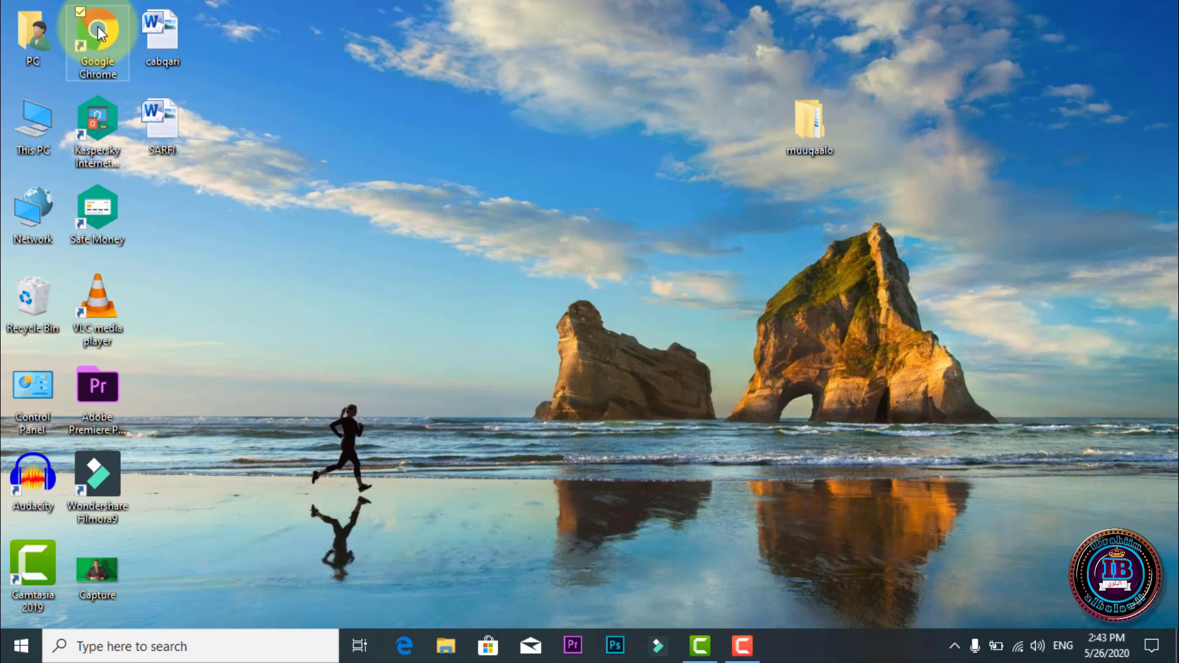
pyautogui.doubleClick(98, 32)
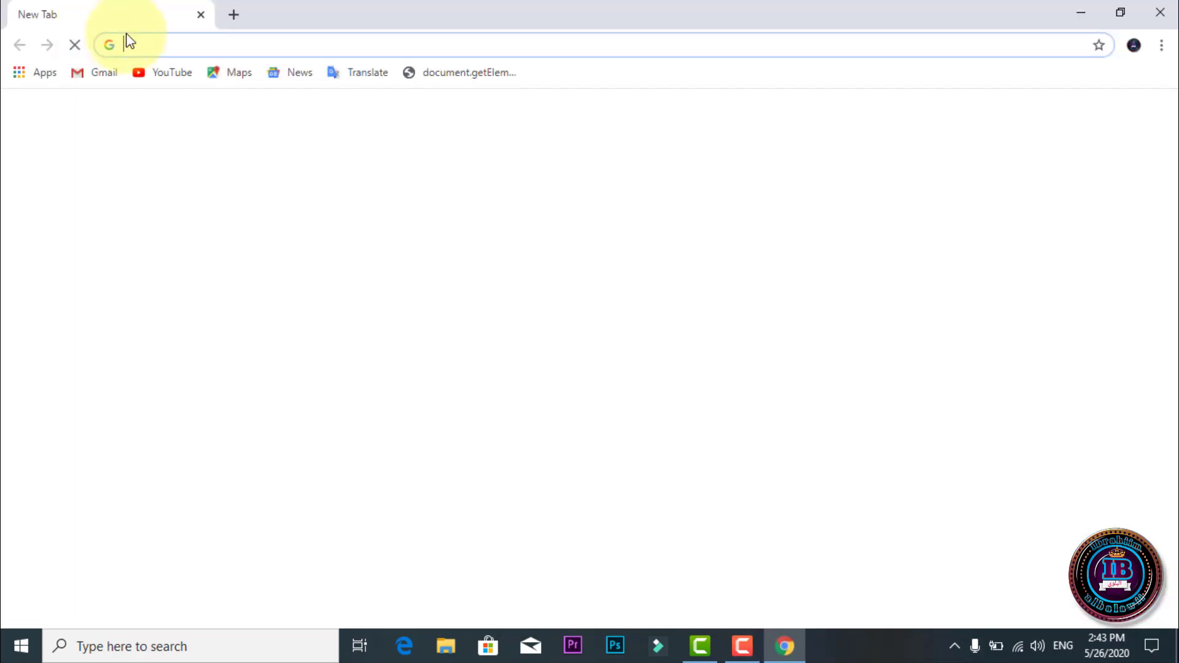
pyautogui.click(141, 45)
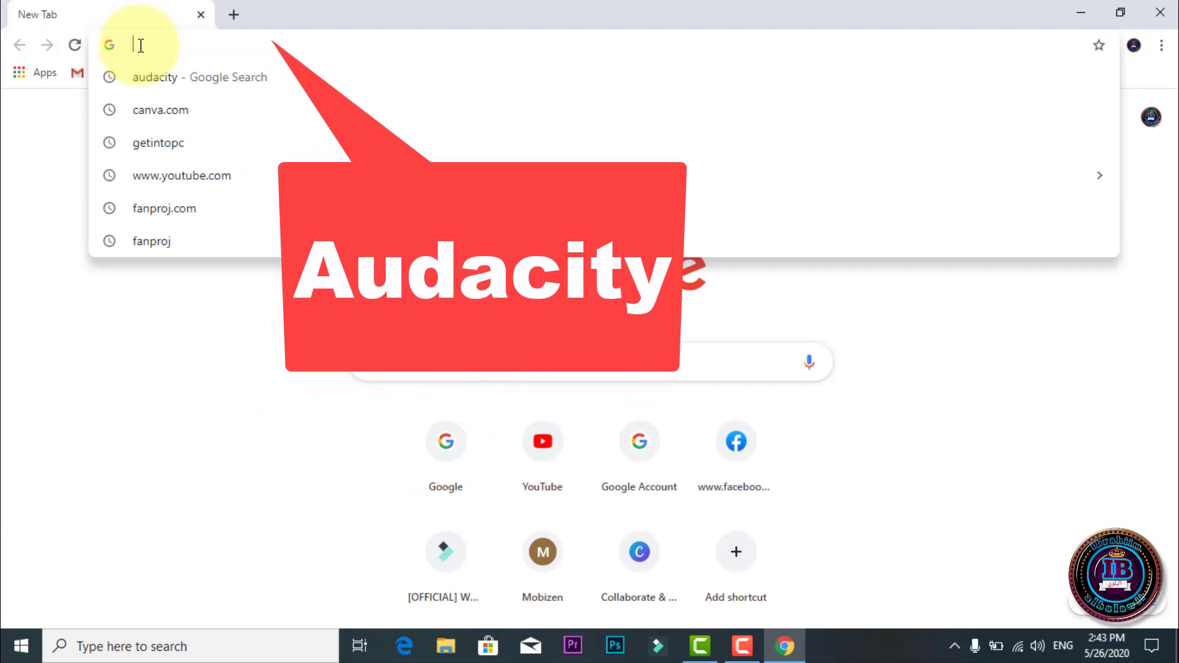
pyautogui.write('au')
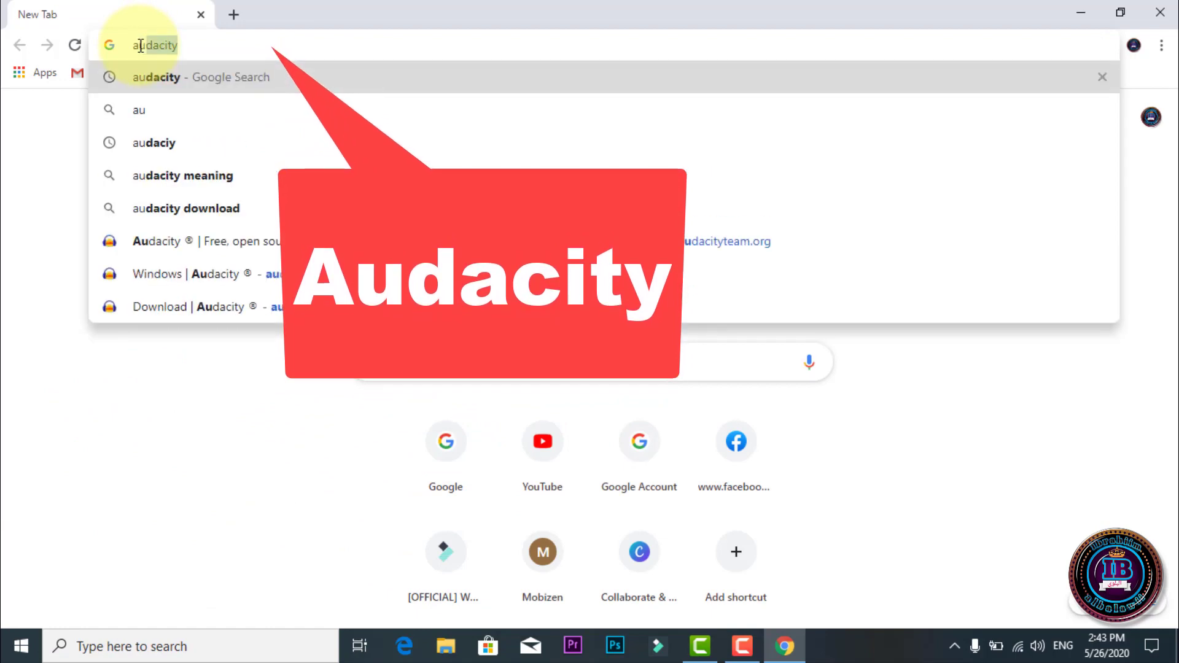
pyautogui.click(177, 76)
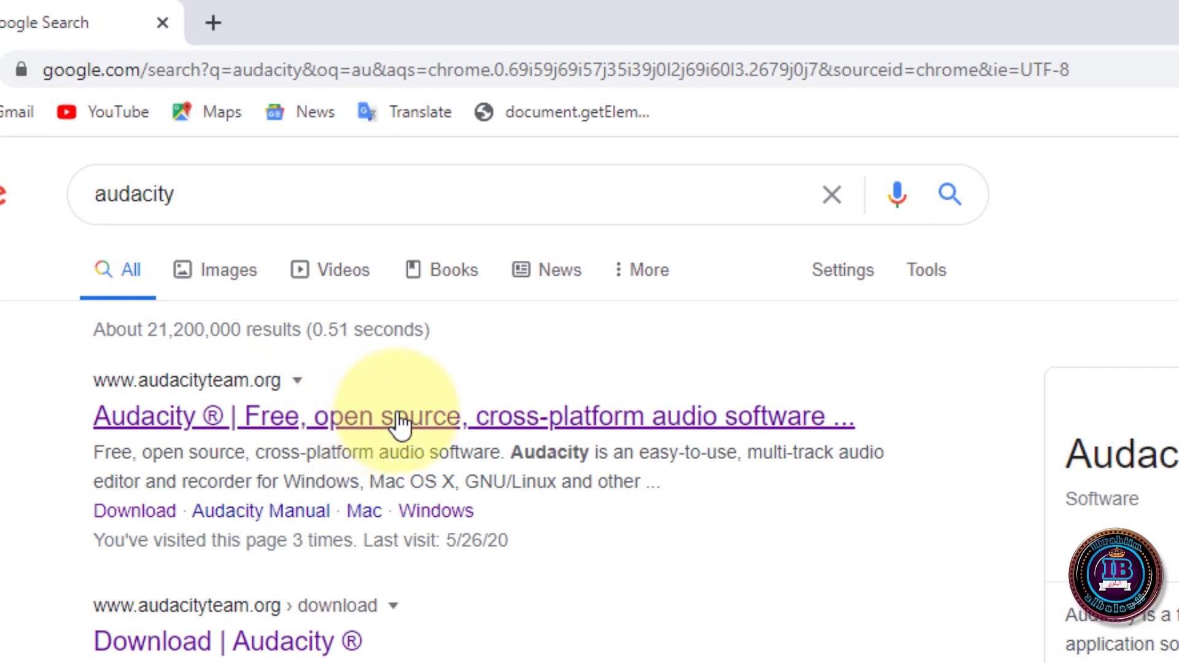
# Step: Open the official Audacity website and go to its Audacity for Windows download page
pyautogui.click(399, 421)
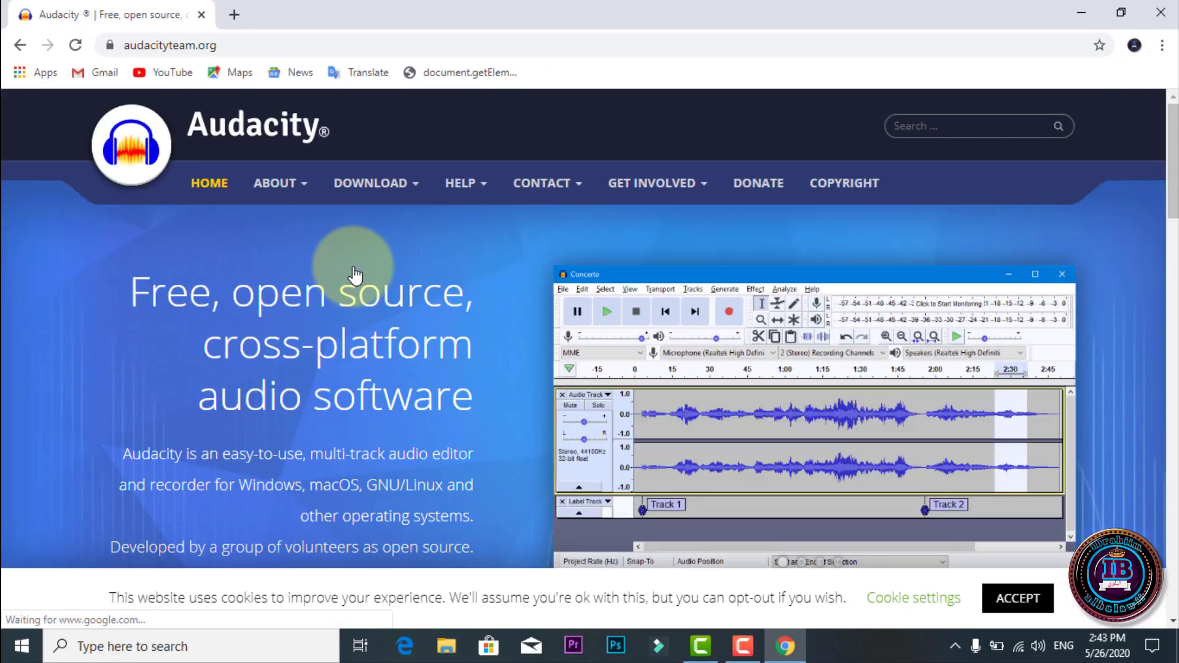
pyautogui.moveTo(355, 200)
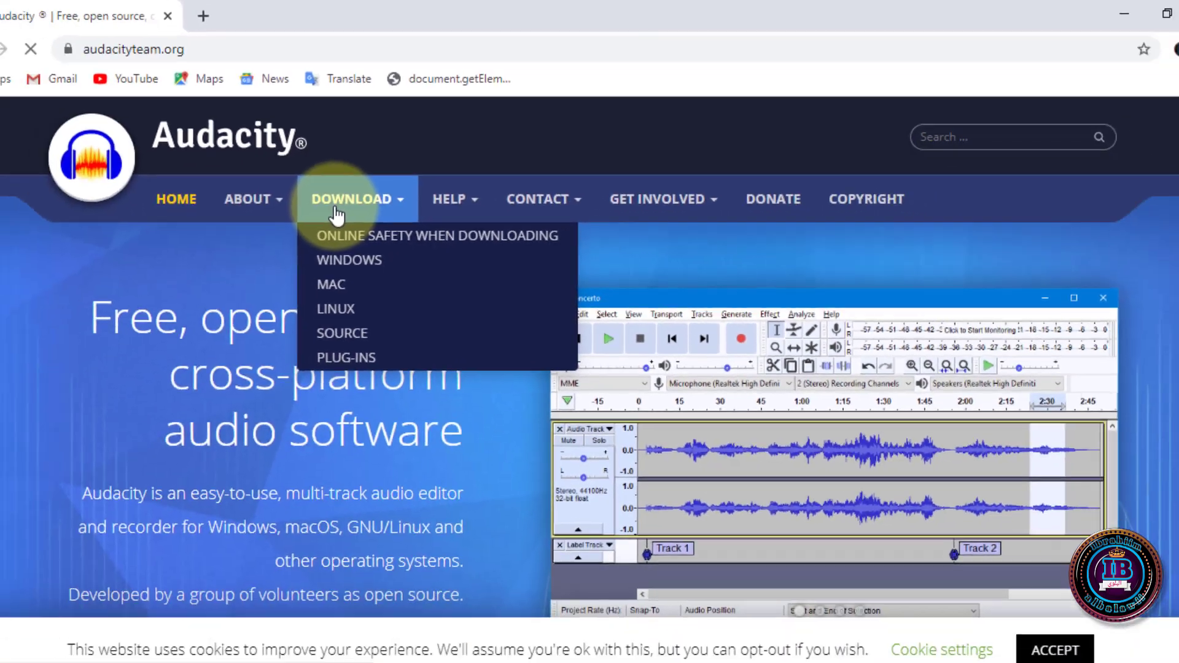
pyautogui.click(305, 243)
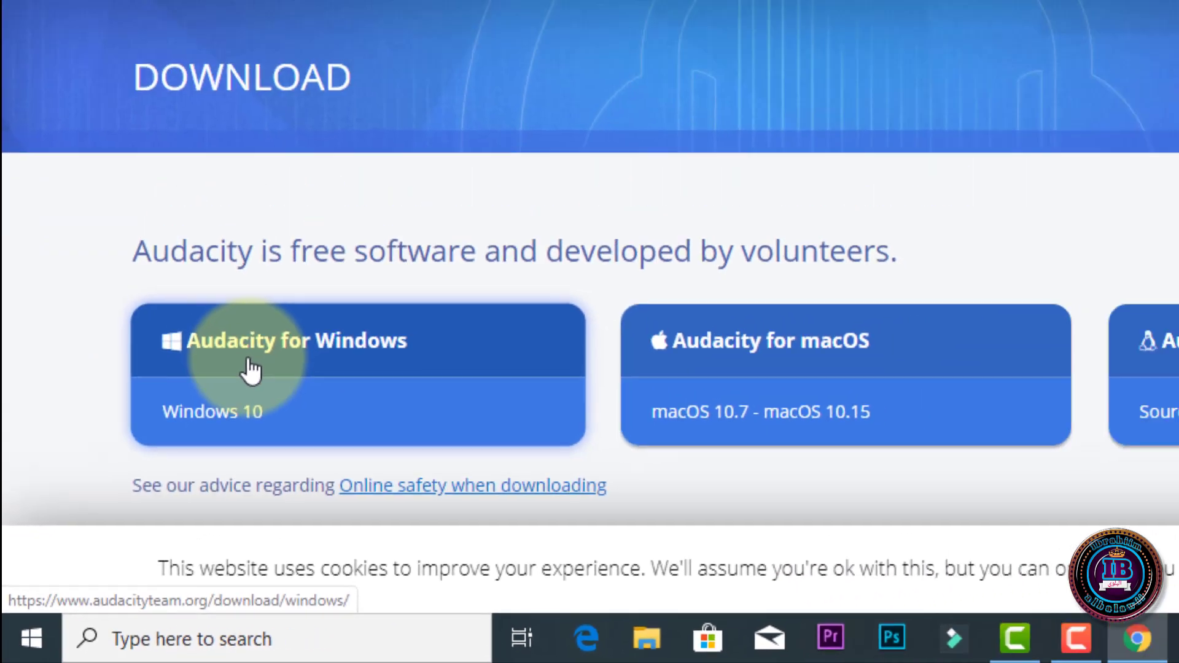
pyautogui.click(351, 248)
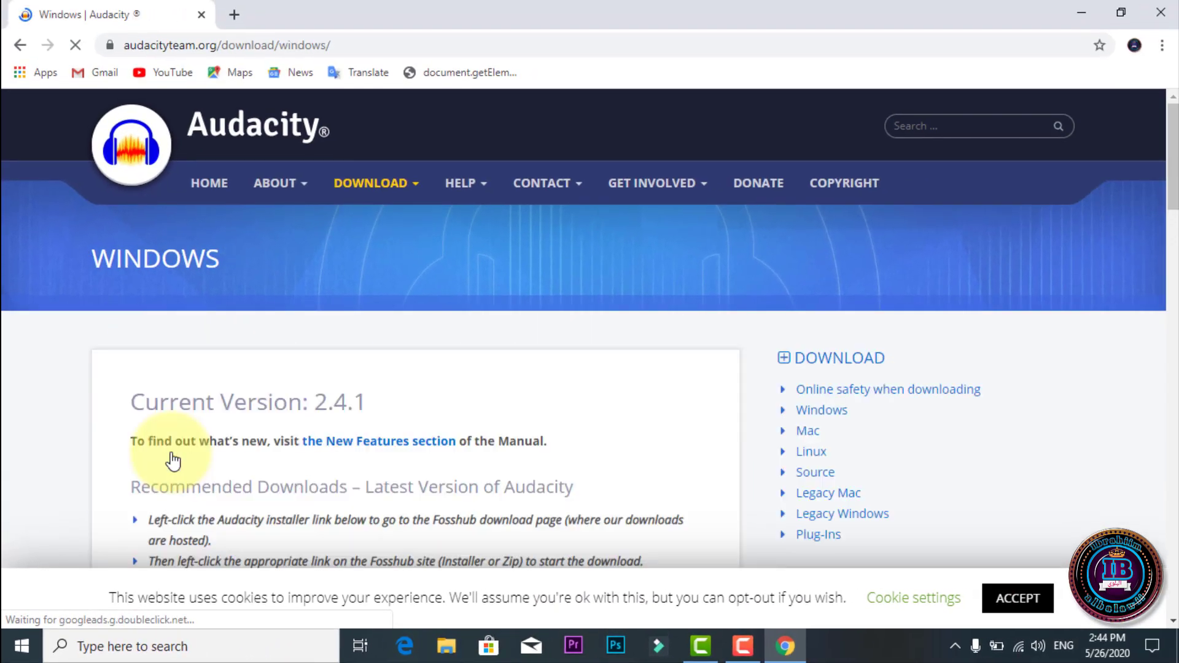
# Step: Follow the Audacity 2.4.1 installer link to FossHub and download the Audacity Windows Installer
pyautogui.scroll(-5, 172, 460)
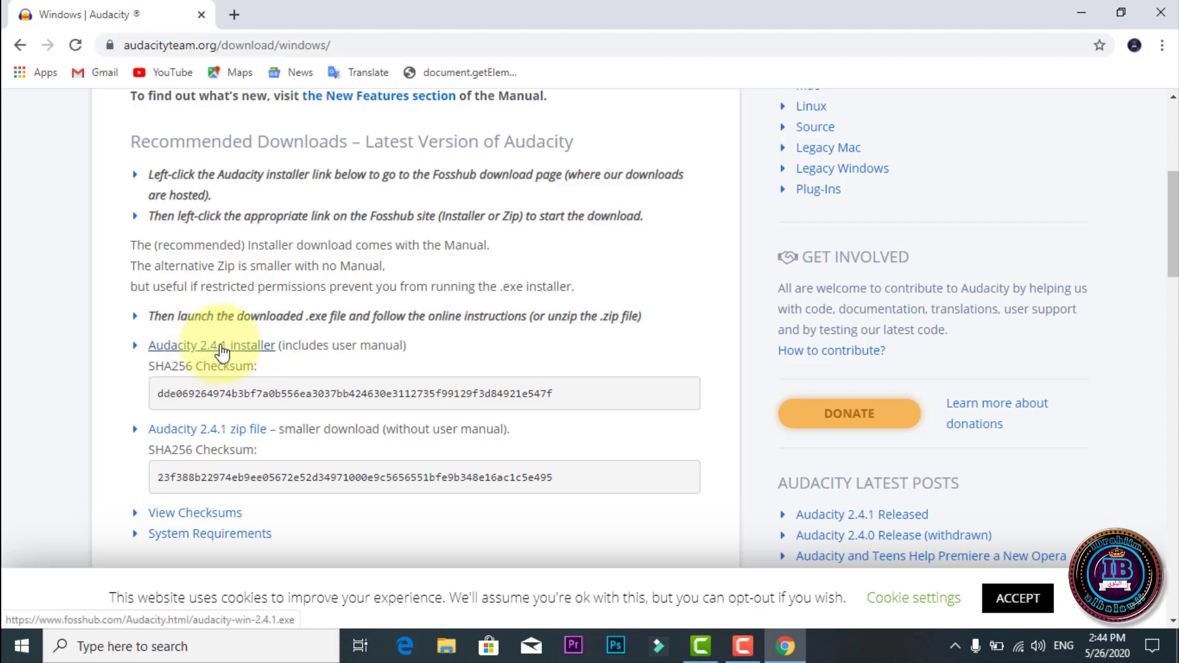
pyautogui.click(221, 349)
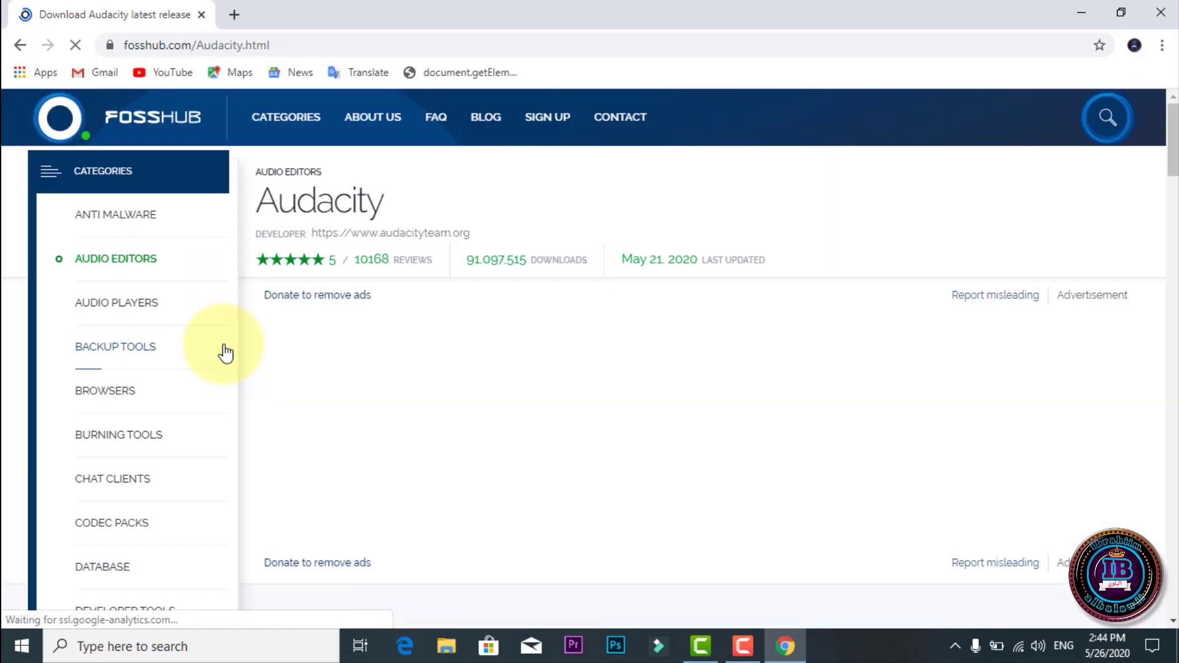
pyautogui.scroll(-3, 225, 353)
pyautogui.scroll(-1, 226, 353)
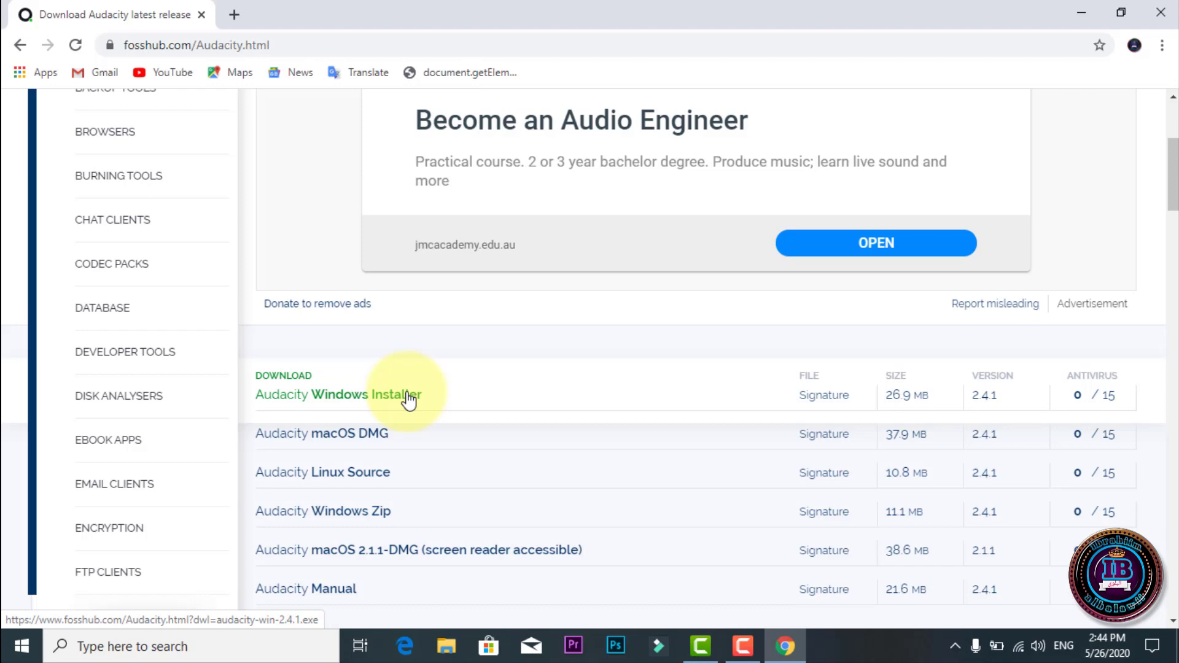
pyautogui.click(408, 398)
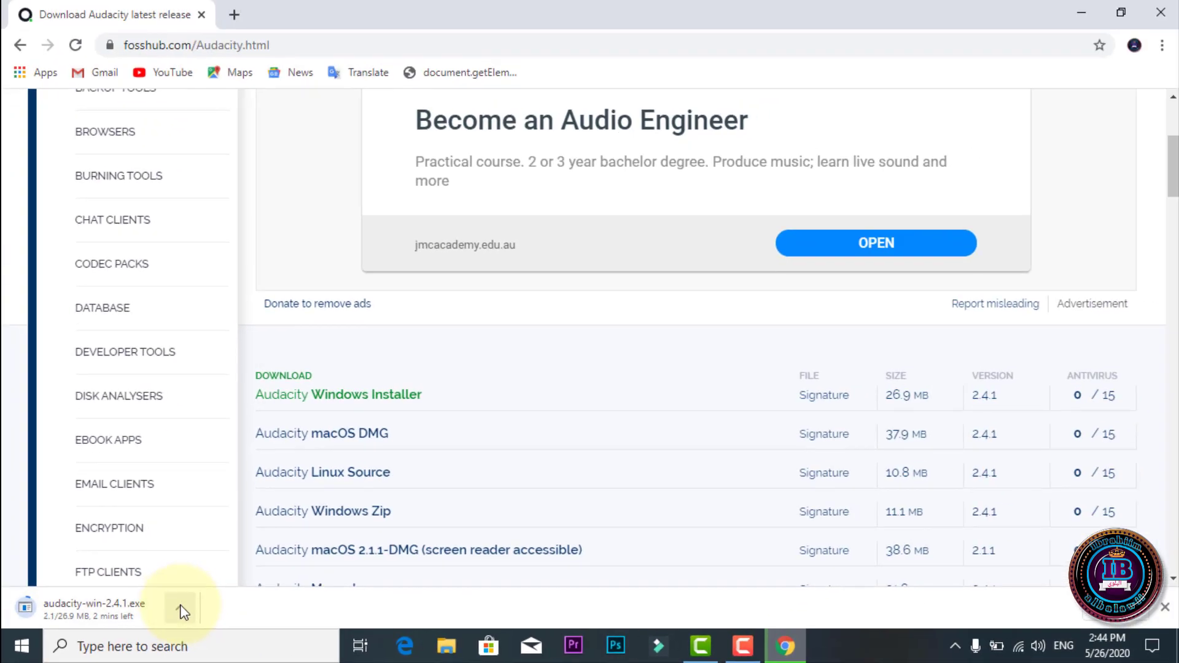
# Step: List all browser downloads and show audacity-win-2.4.1.exe in its folder
pyautogui.click(181, 608)
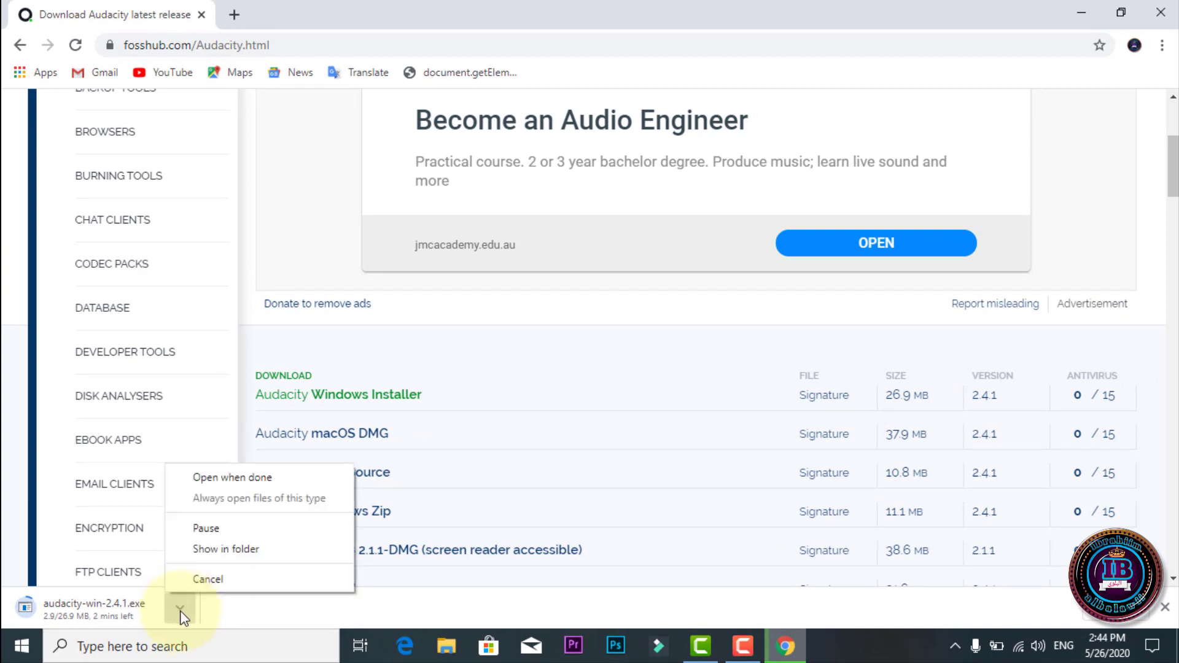
pyautogui.click(213, 625)
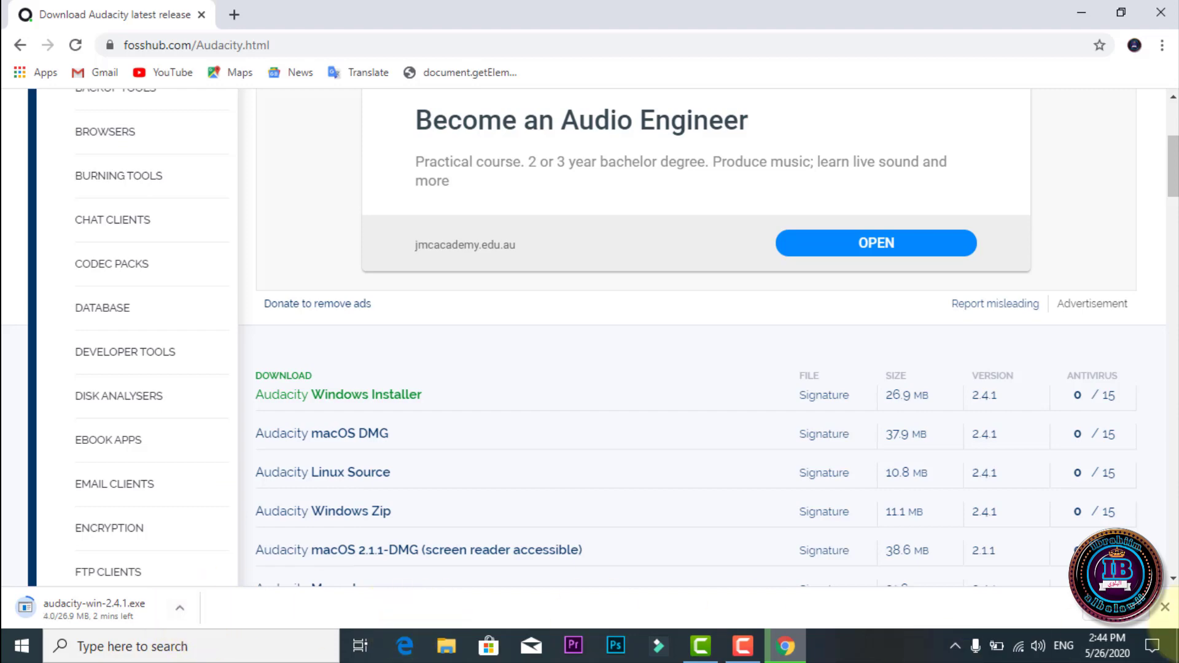
pyautogui.click(1129, 619)
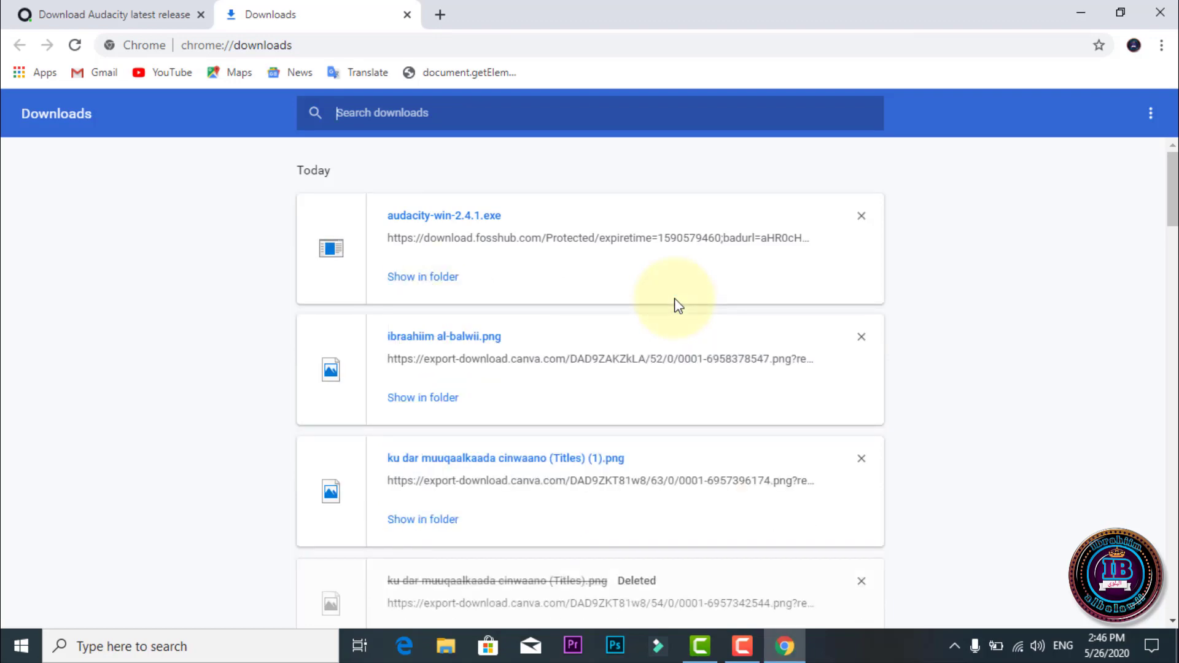
pyautogui.click(421, 279)
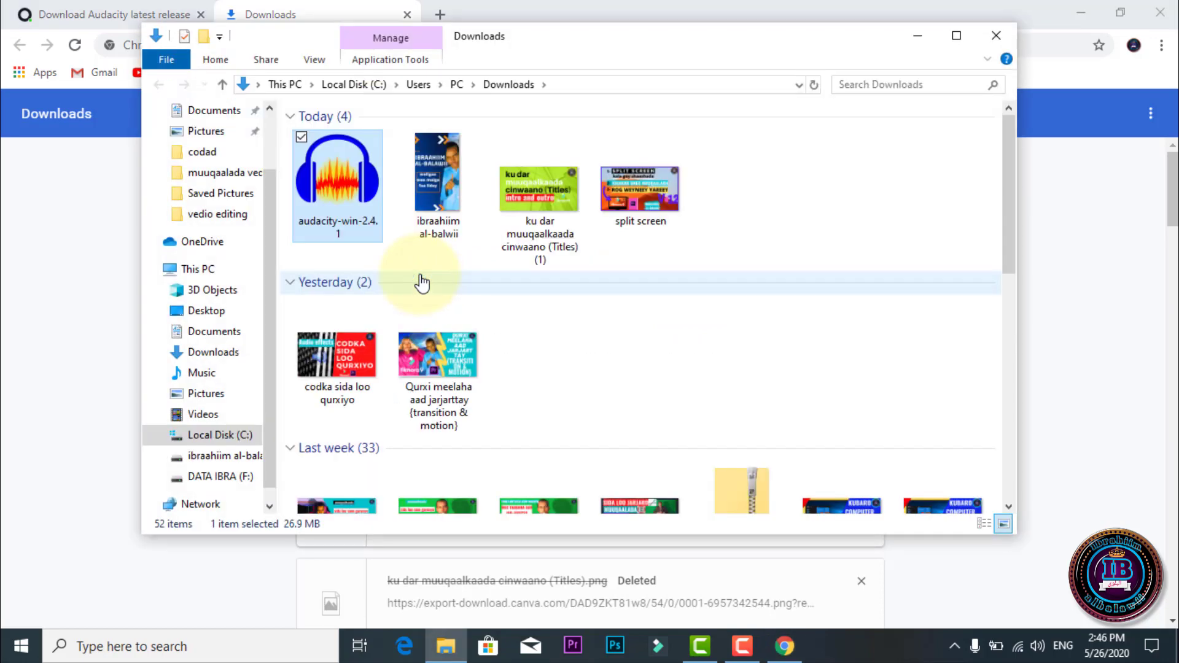
# Step: Run the audacity-win-2.4.1 installer from the Downloads folder
pyautogui.moveTo(351, 204)
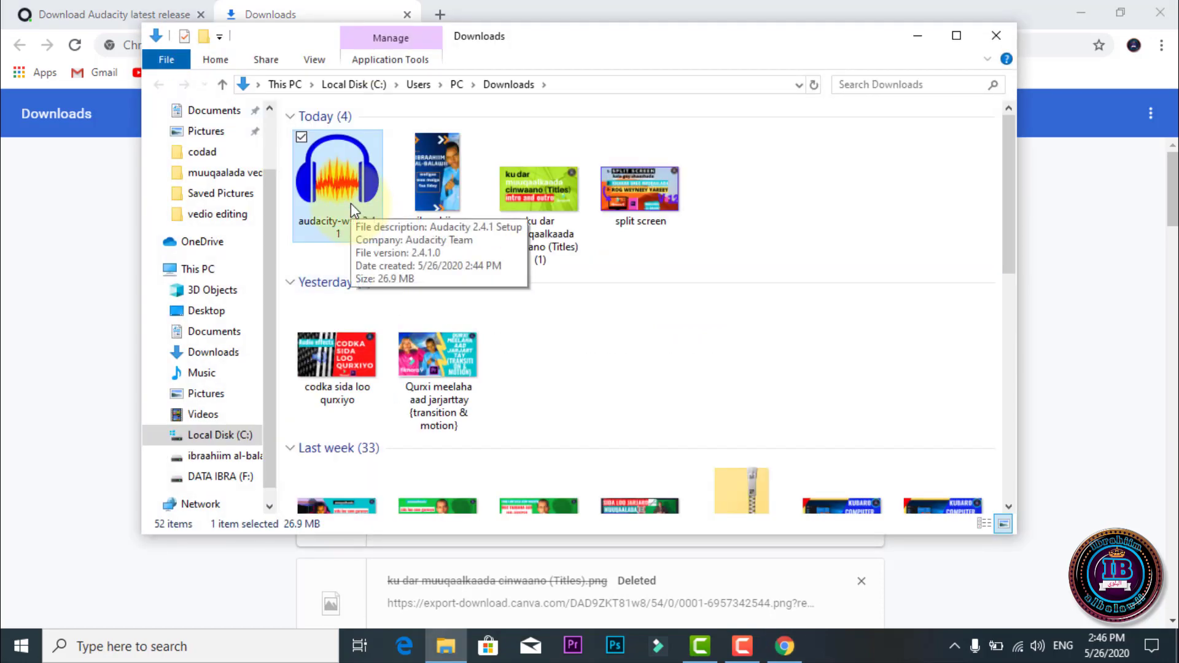
pyautogui.rightClick(352, 204)
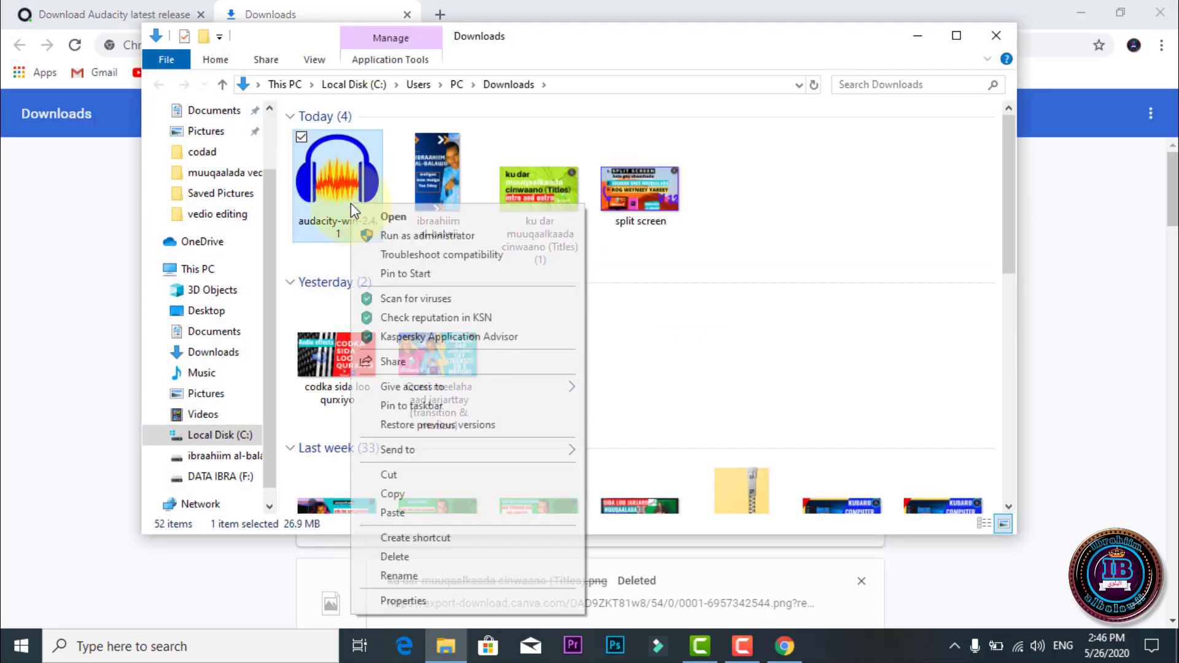
pyautogui.doubleClick(337, 185)
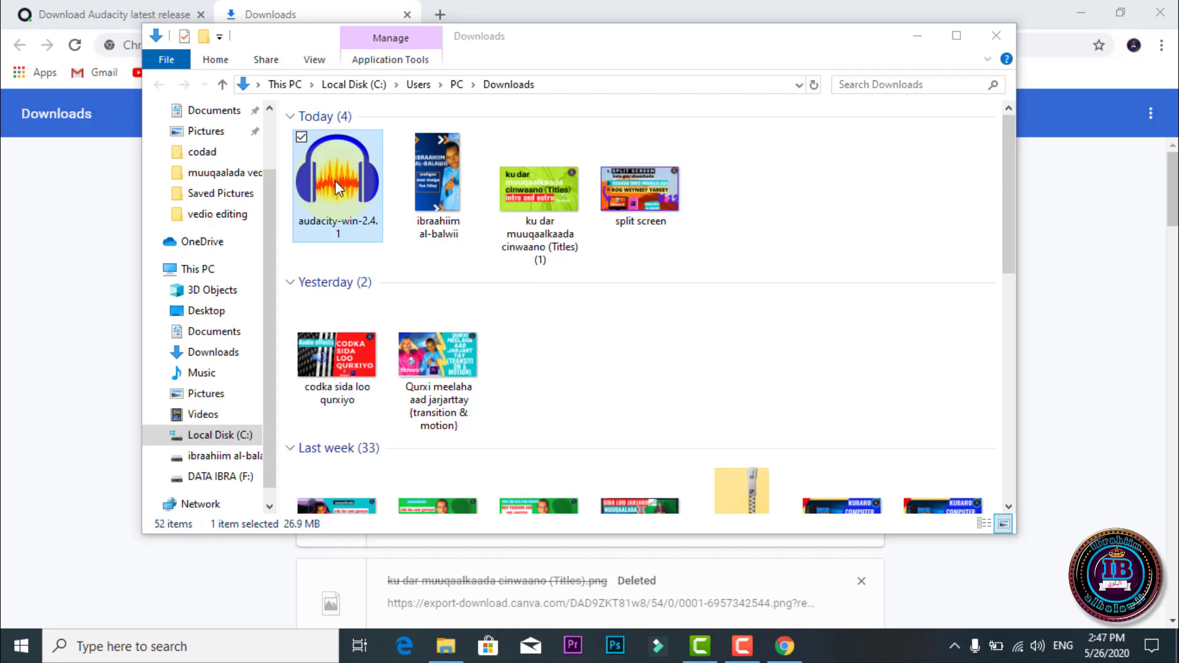
pyautogui.click(337, 187)
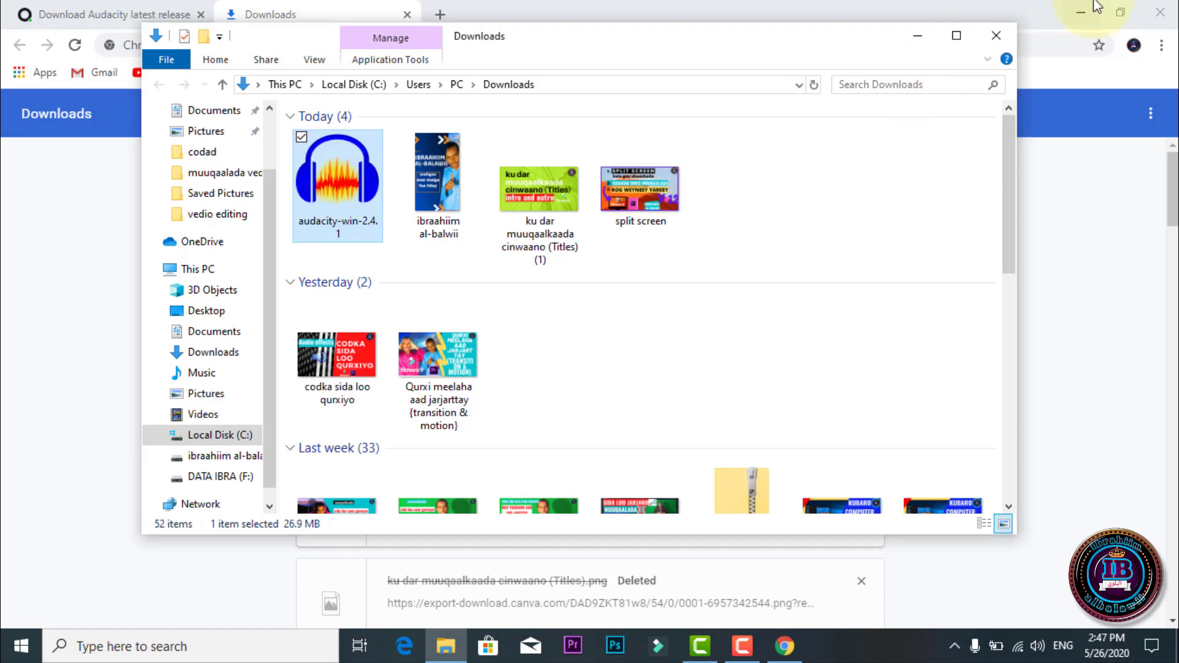
# Step: Close the Downloads folder and the browser, and start Audacity from the desktop
pyautogui.click(996, 37)
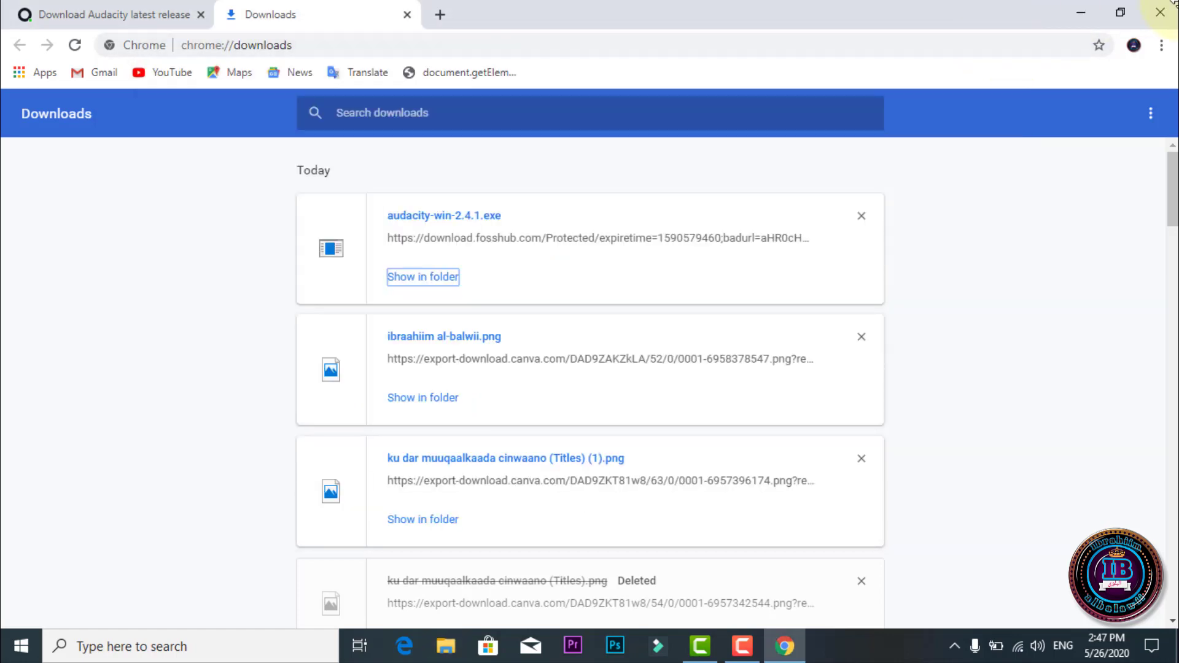
pyautogui.click(1160, 12)
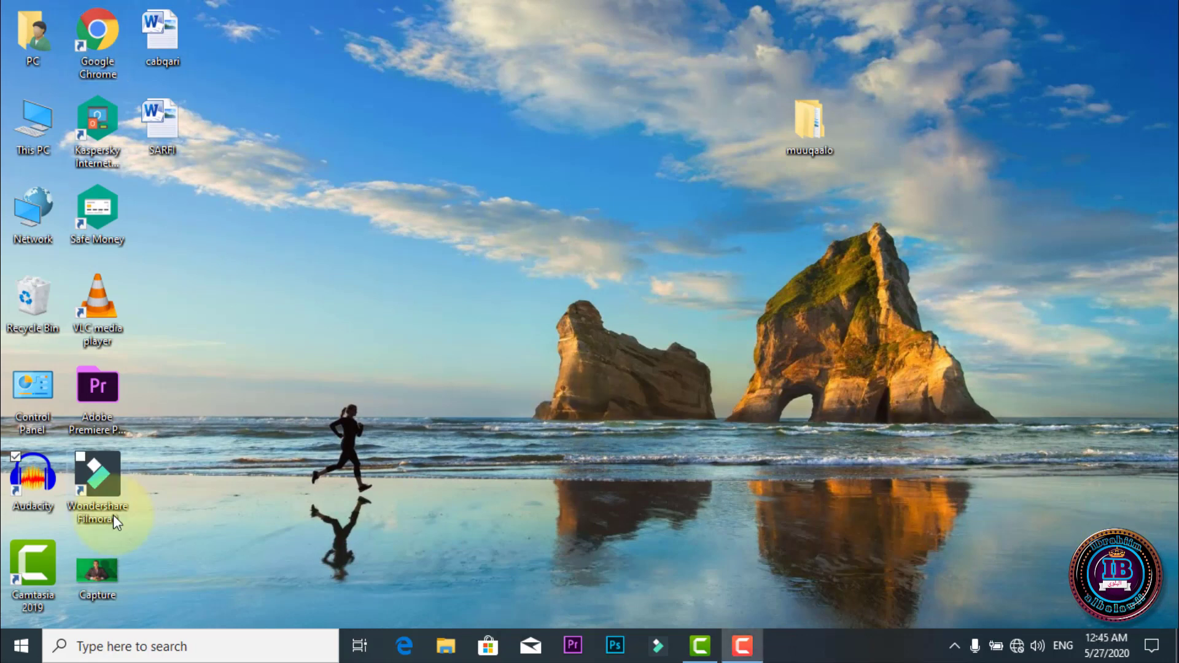
pyautogui.doubleClick(24, 465)
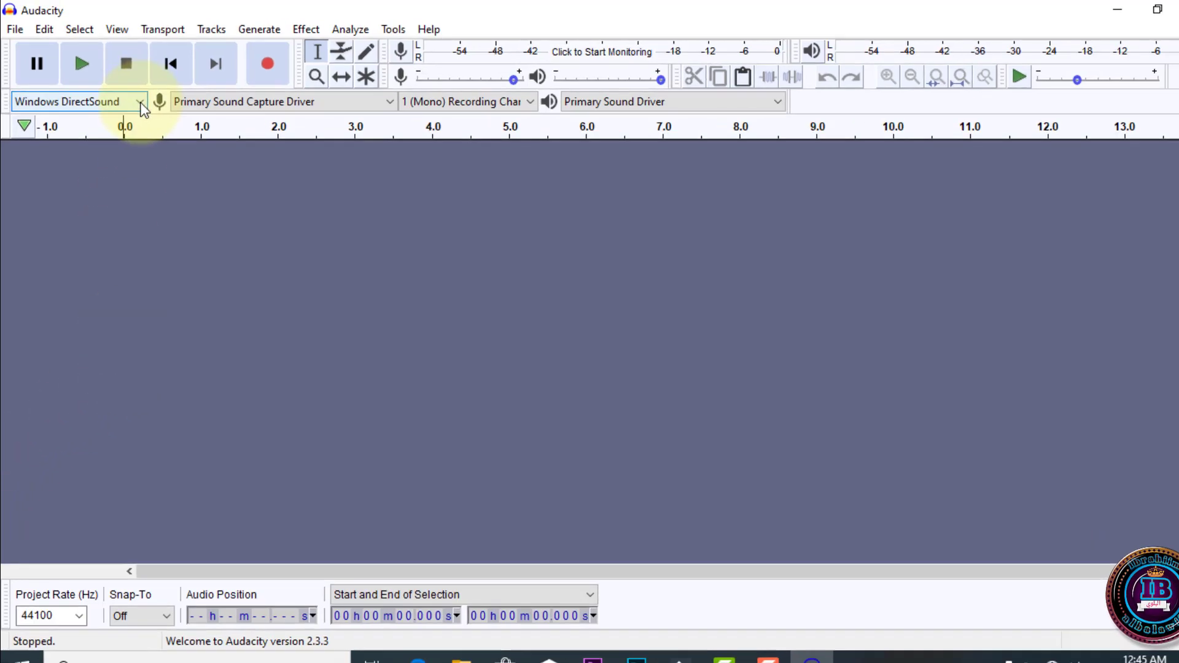
# Step: Choose Windows DirectSound as audio host and Primary Sound Capture Driver as recording device, keeping 1 (Mono) Recording Channel
pyautogui.click(137, 99)
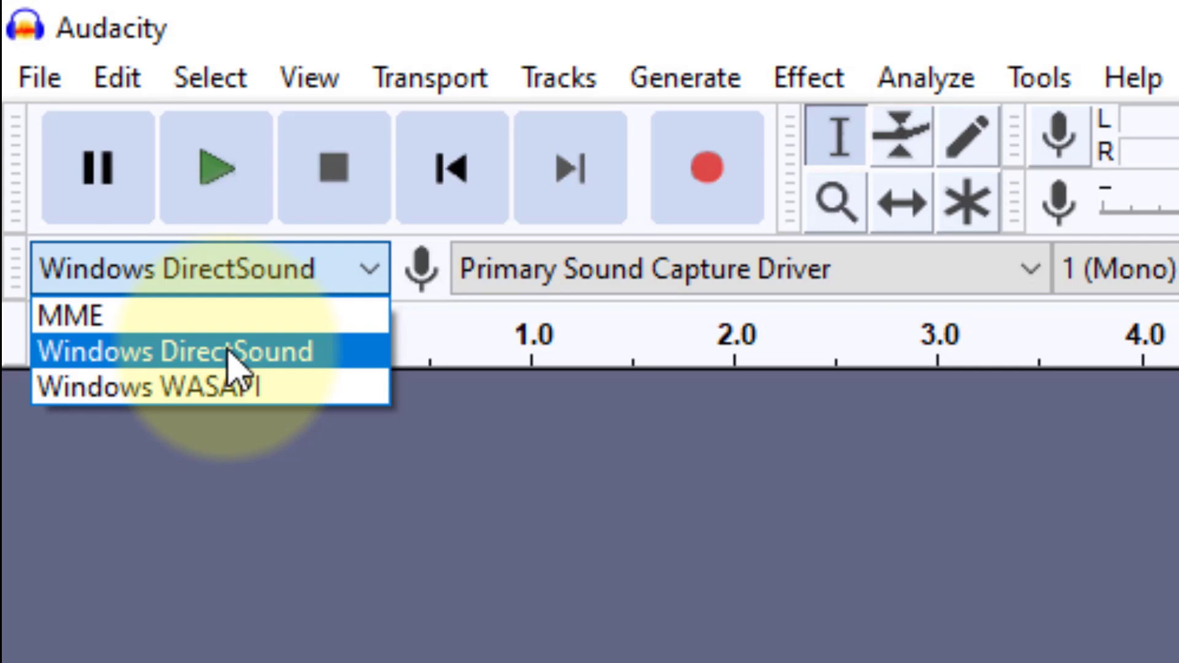
pyautogui.click(232, 365)
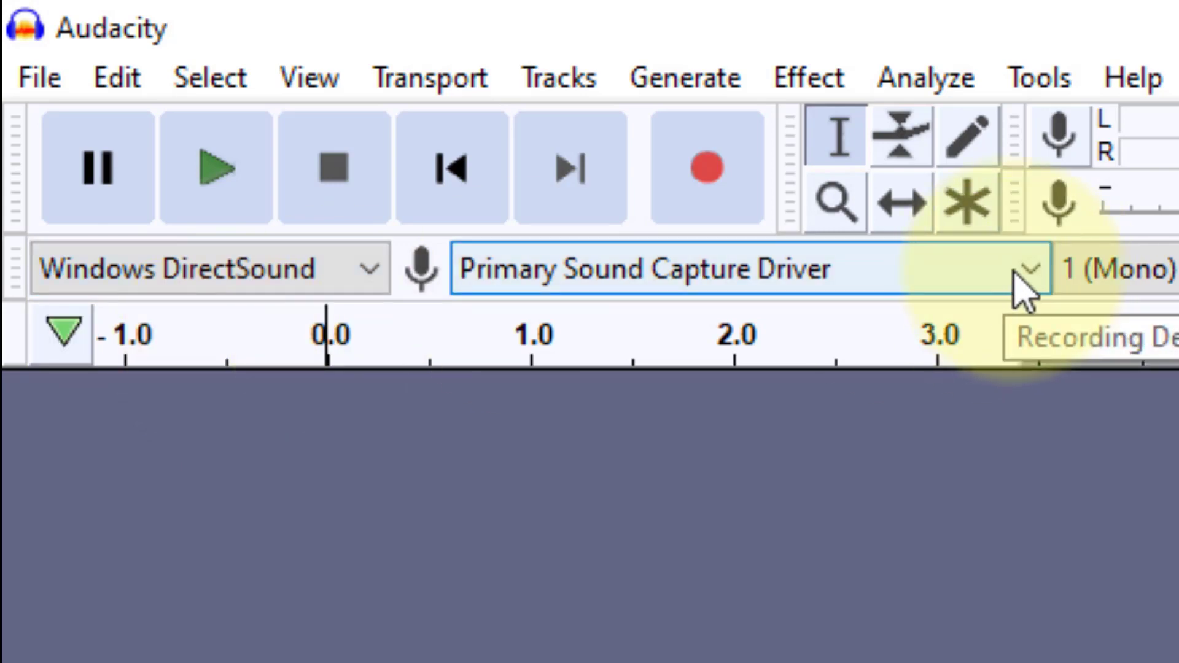
pyautogui.click(1031, 273)
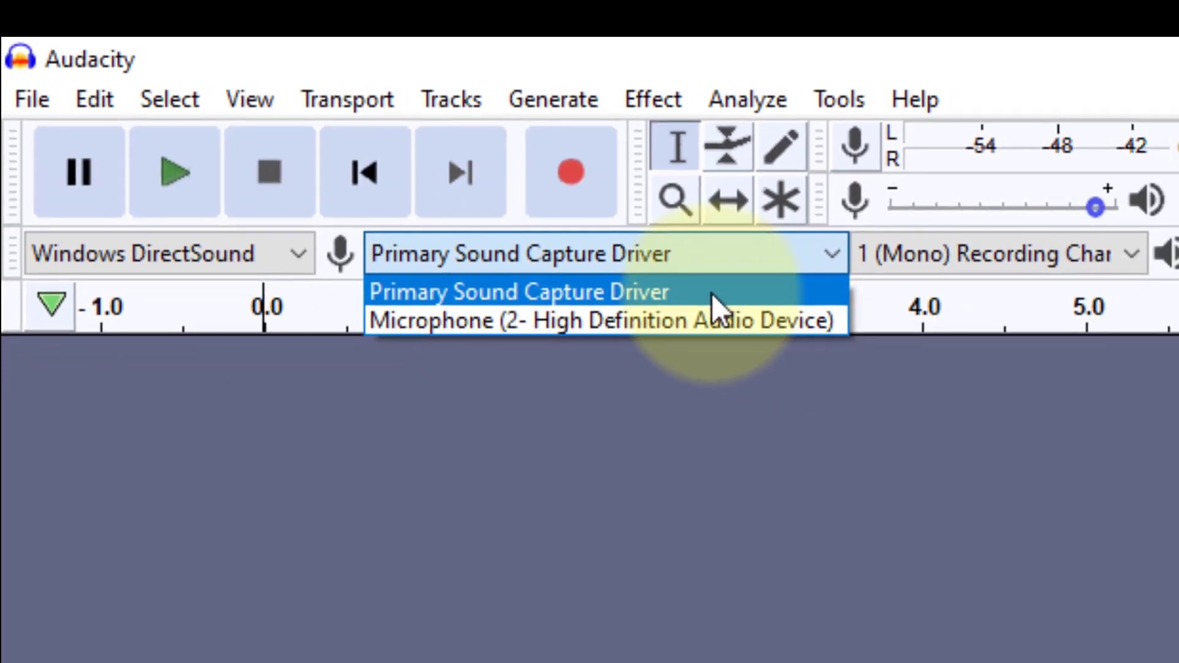
pyautogui.click(712, 294)
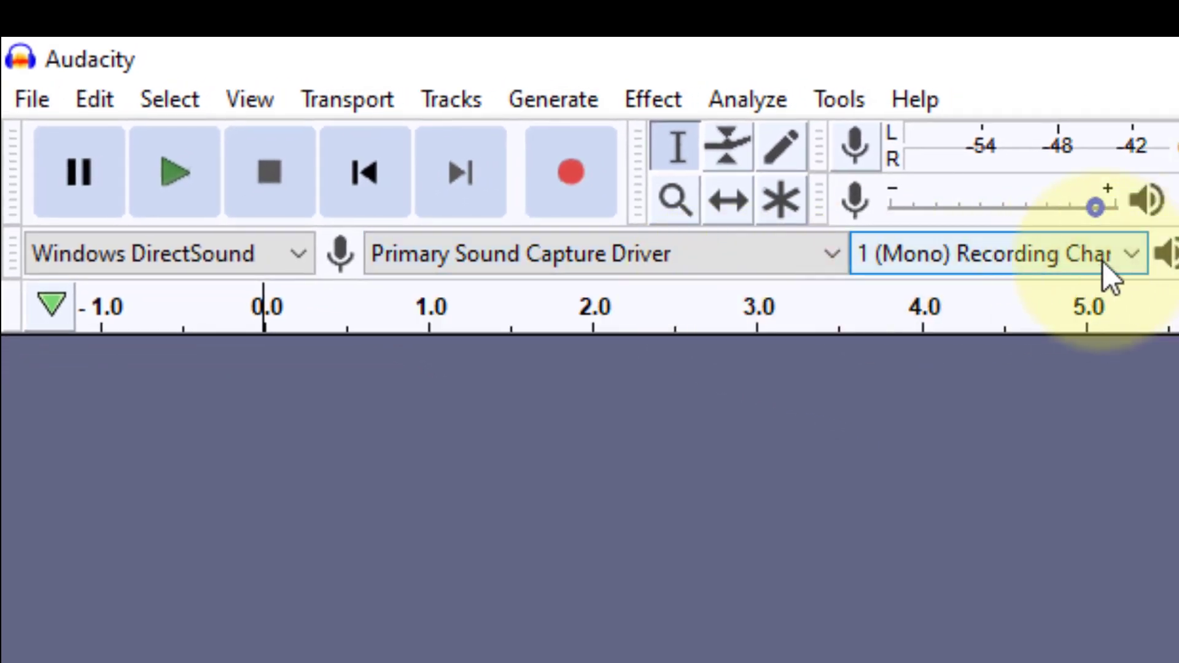
pyautogui.click(1121, 259)
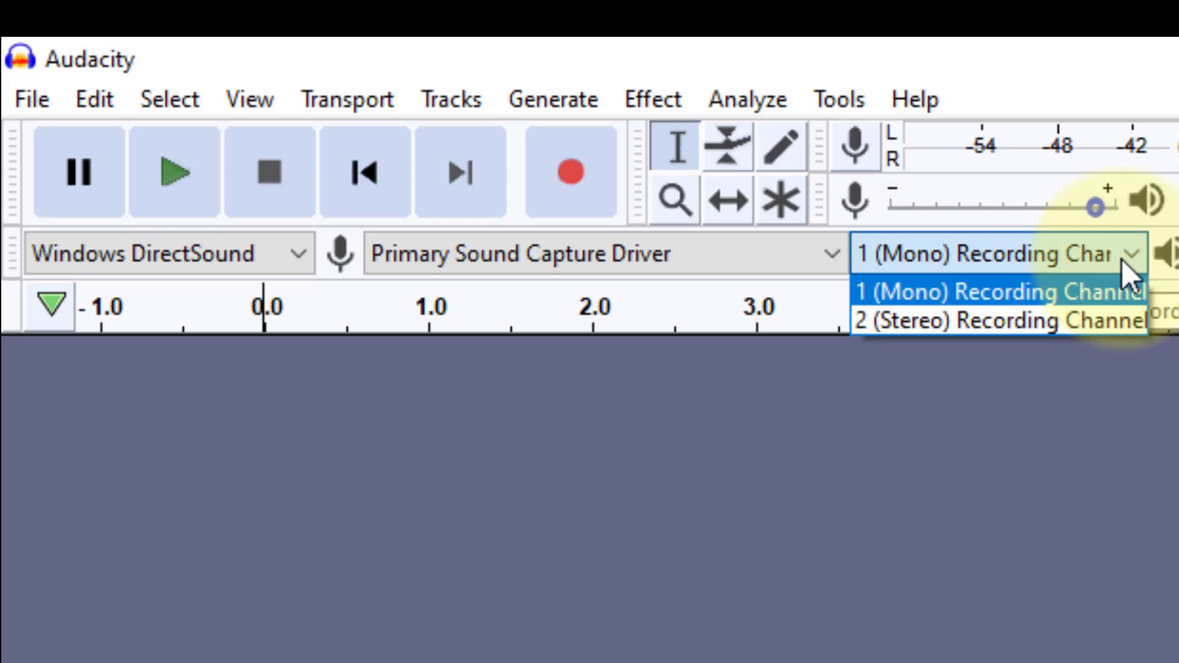
pyautogui.click(849, 427)
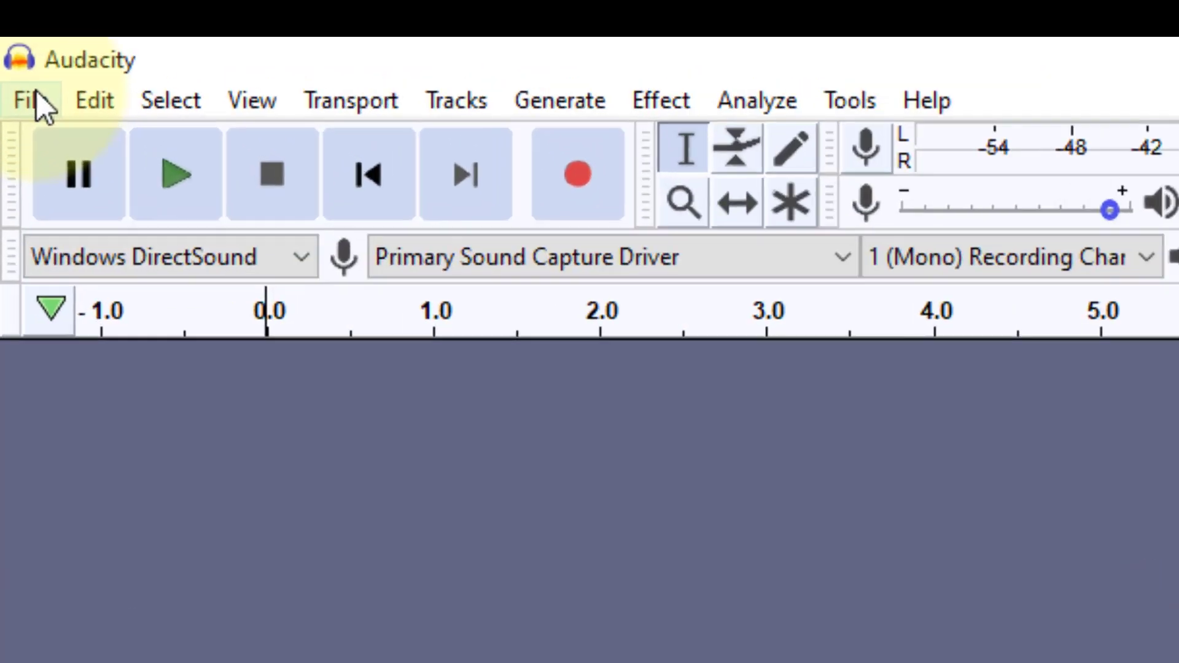
pyautogui.click(16, 41)
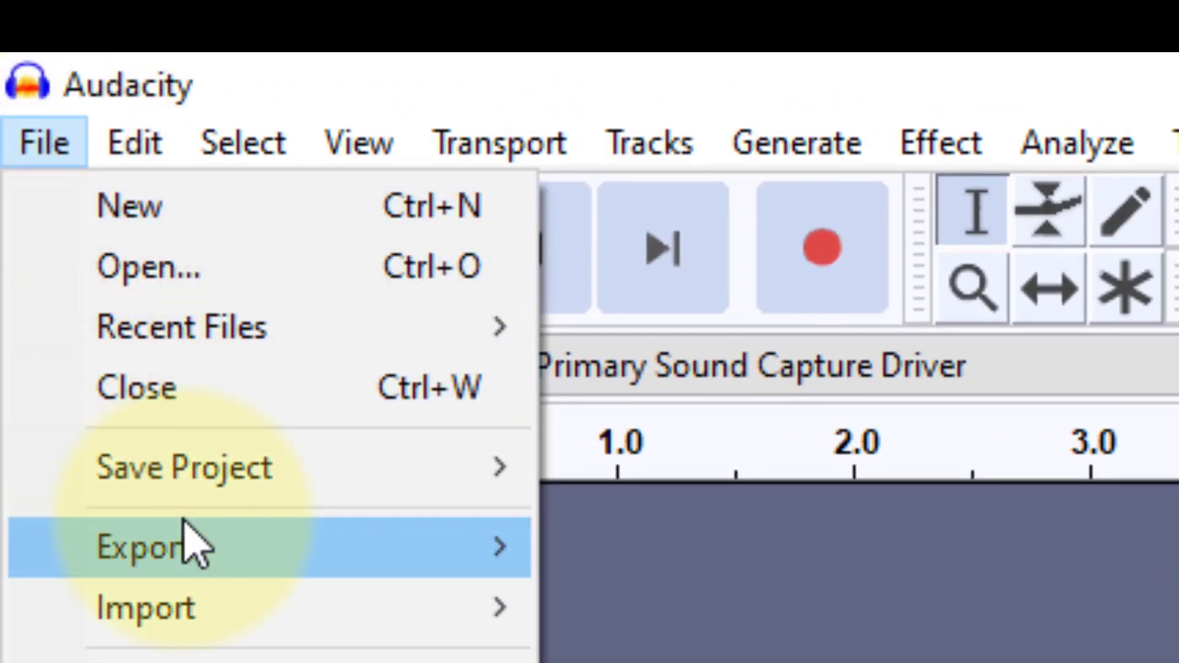
pyautogui.moveTo(305, 617)
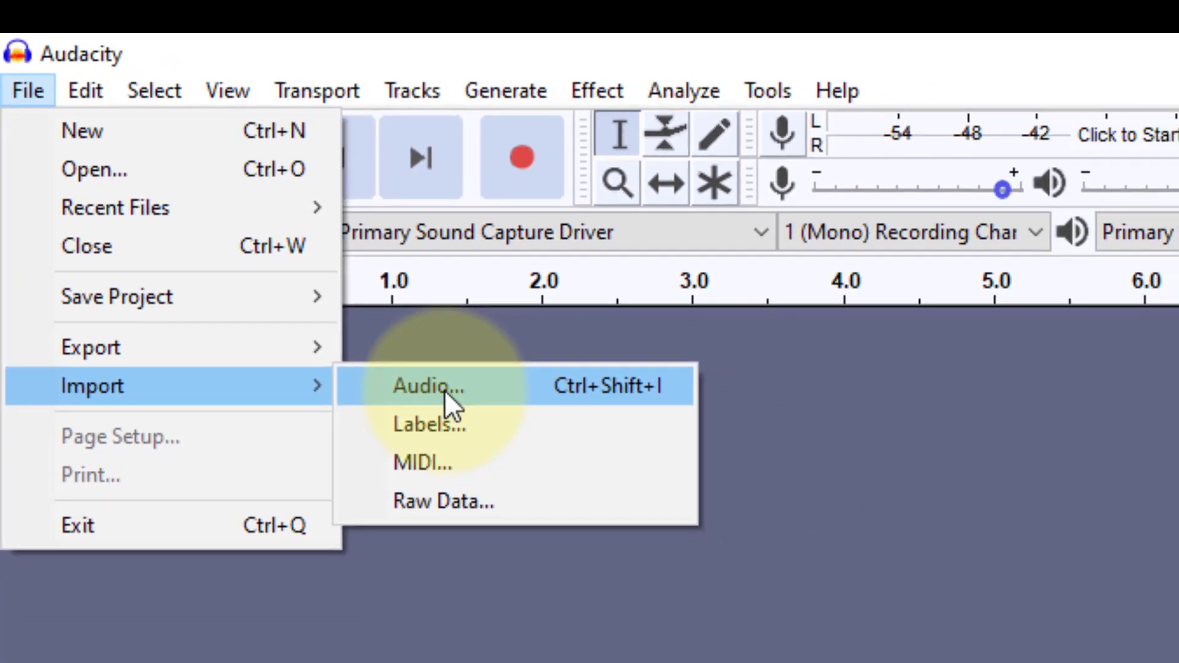
pyautogui.click(440, 388)
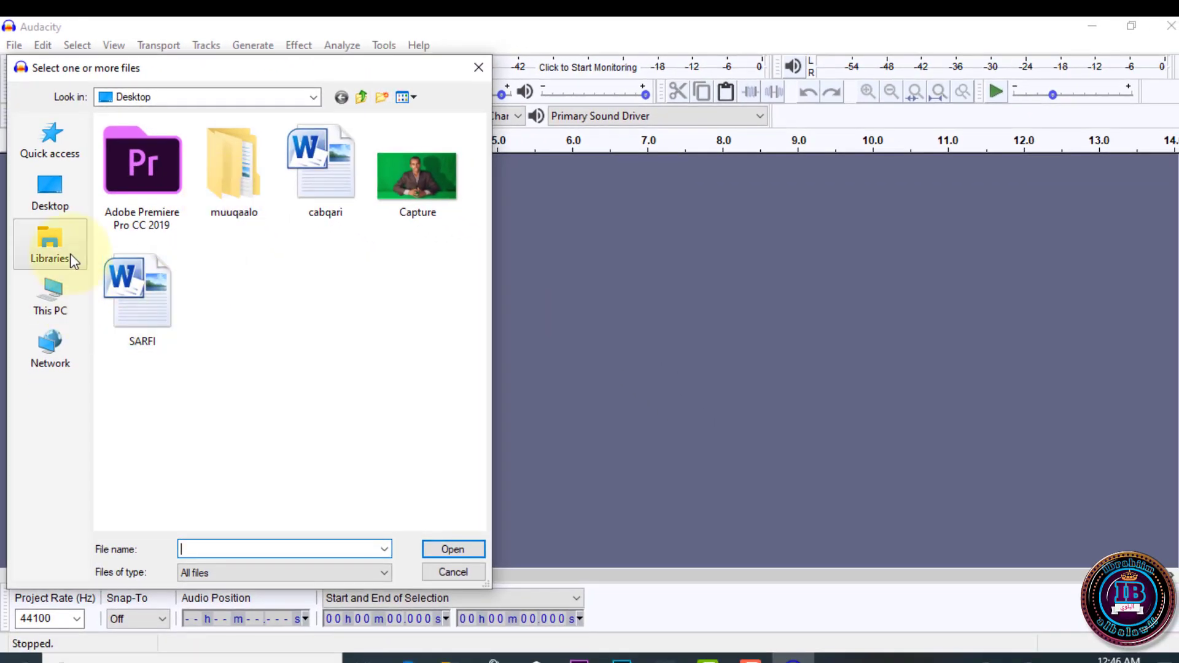
pyautogui.click(50, 190)
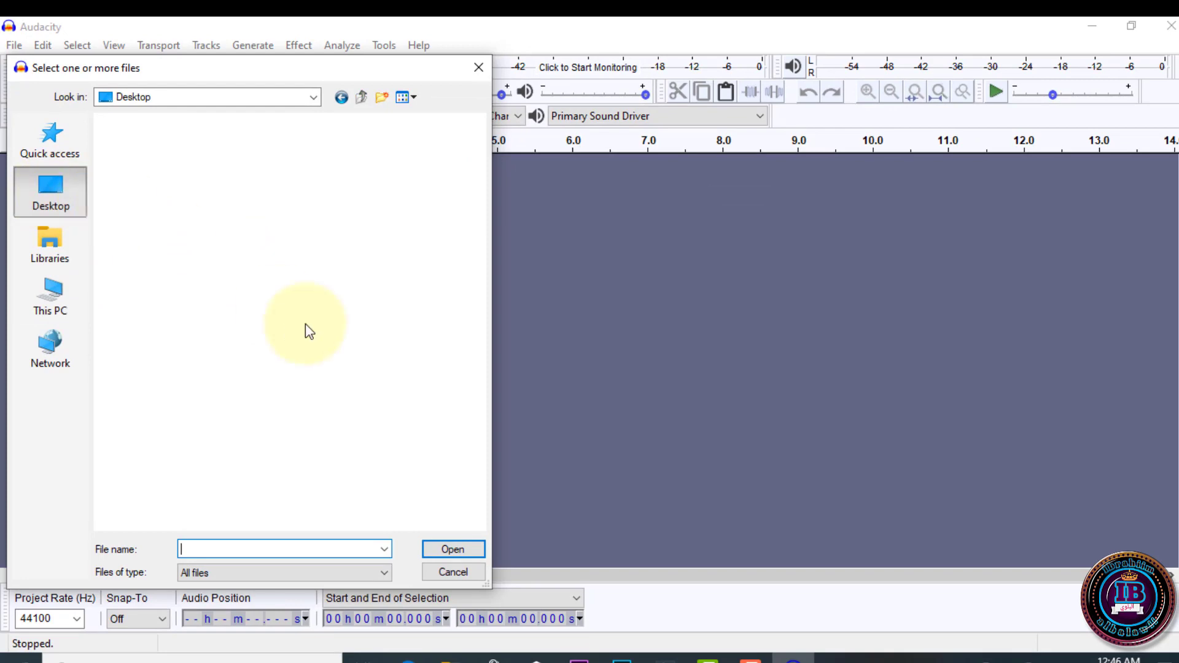
pyautogui.click(483, 70)
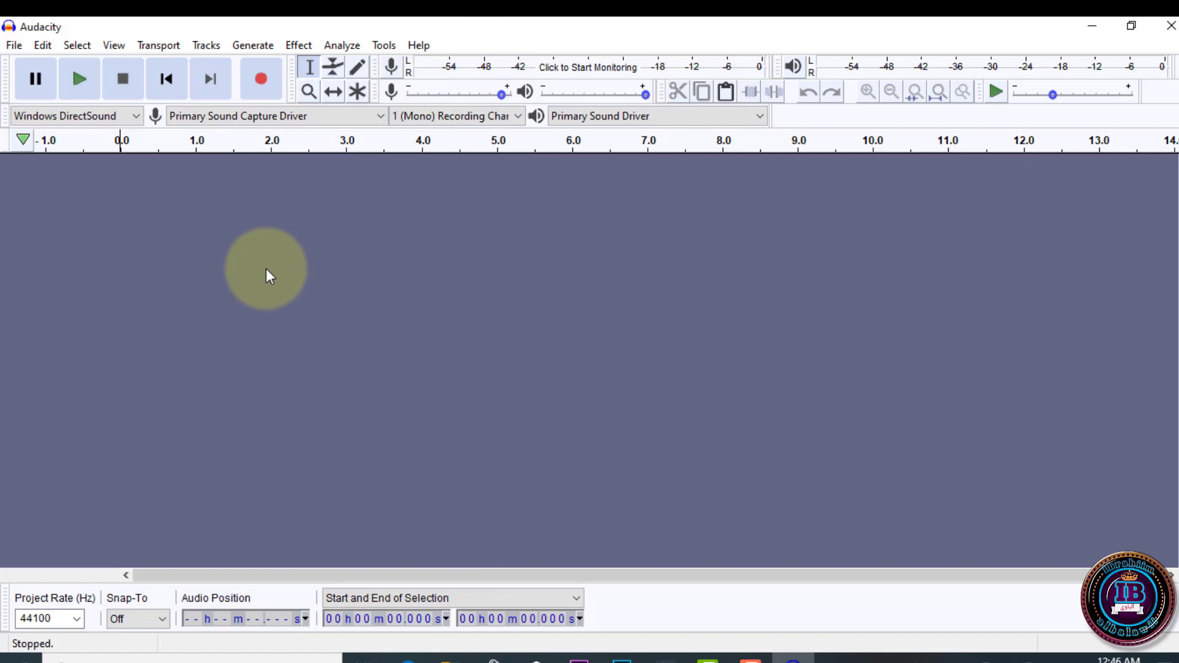
# Step: Record a mono voice clip about 4.4 seconds long and play it back
pyautogui.click(261, 81)
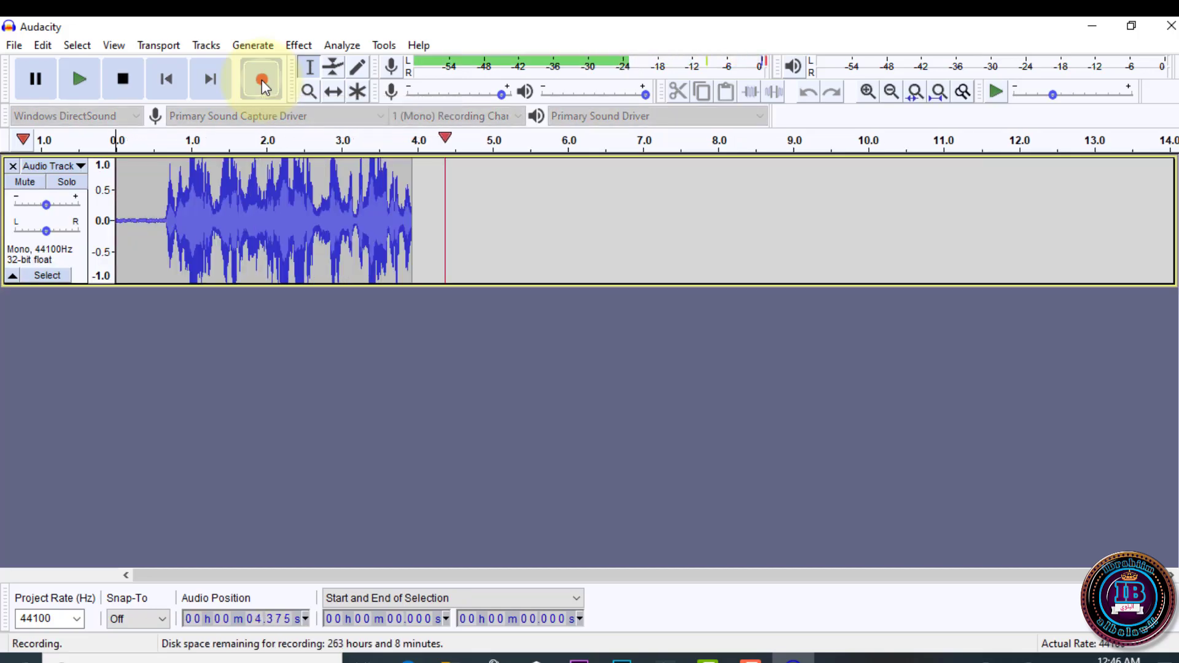
pyautogui.press('space')
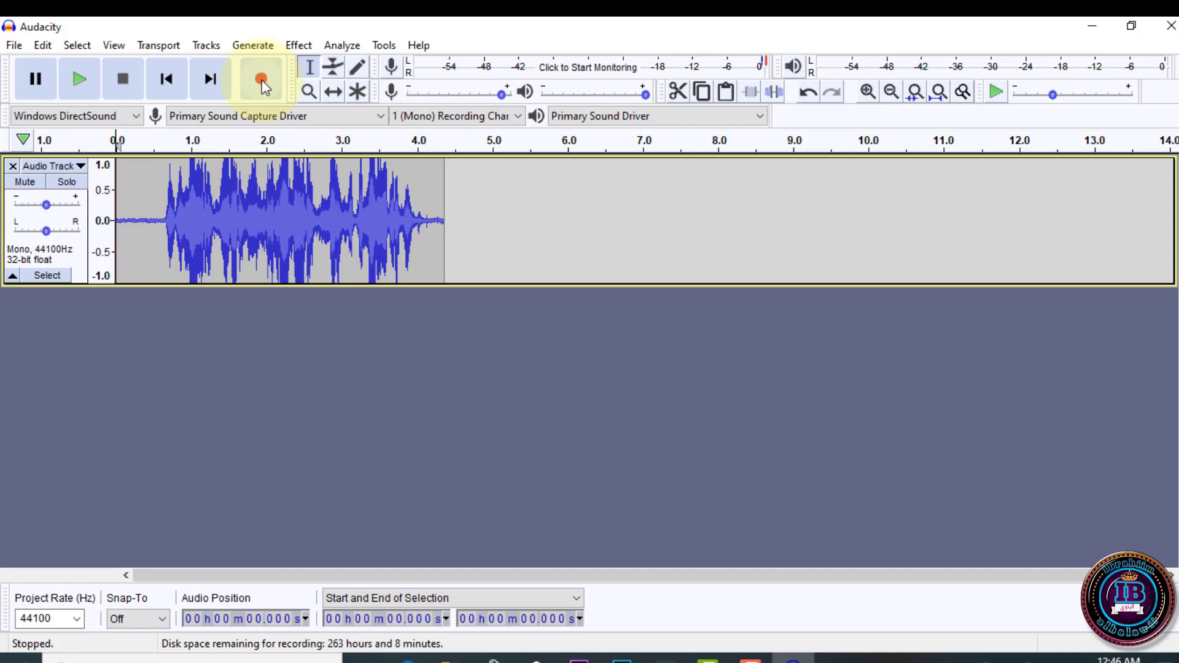
pyautogui.press('space')
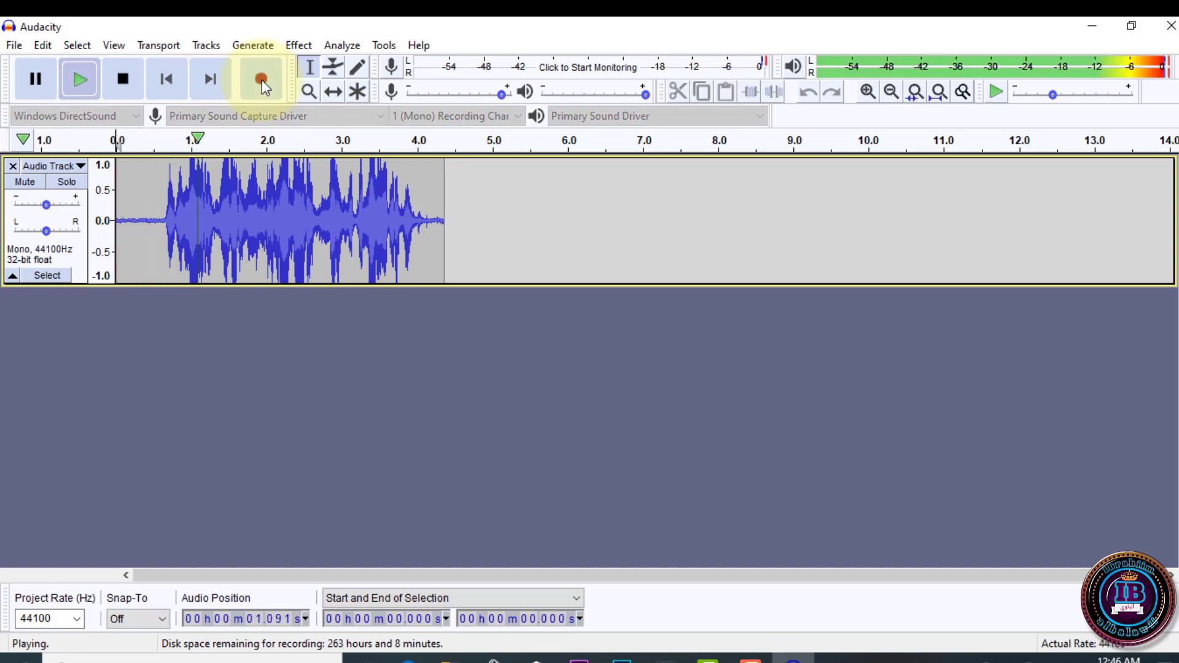
pyautogui.press('space')
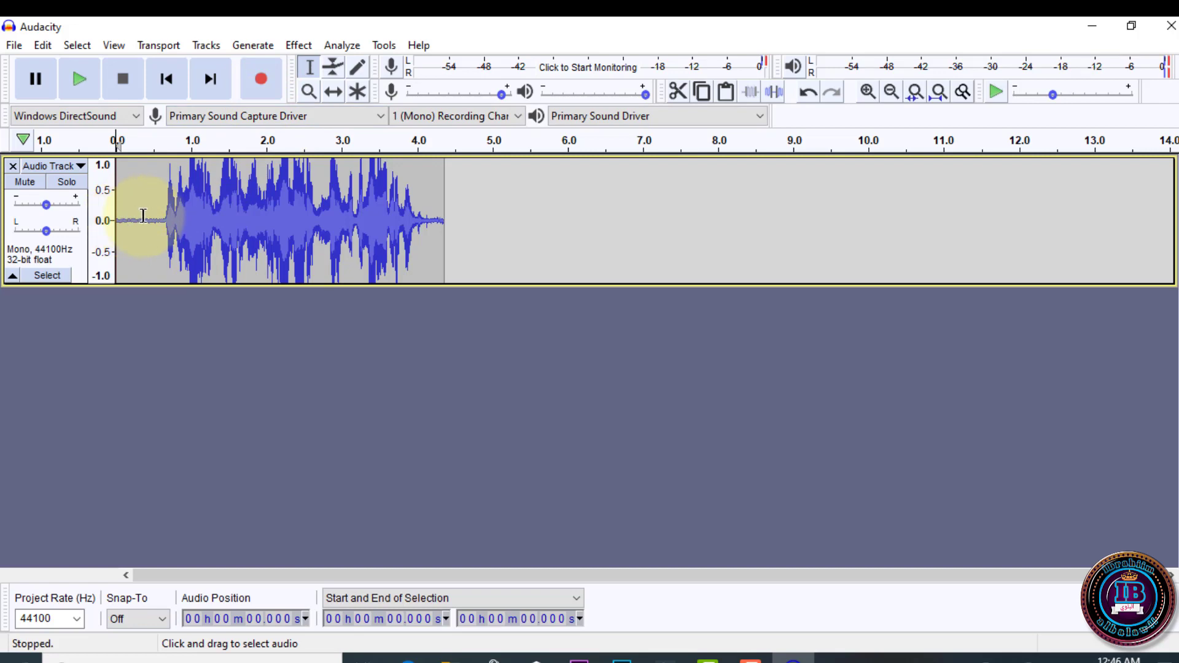
# Step: Capture a Noise Reduction profile from about the first 0.58 seconds of the track, playing that quiet section to check its noise
pyautogui.moveTo(160, 218); pyautogui.dragTo(106, 215)
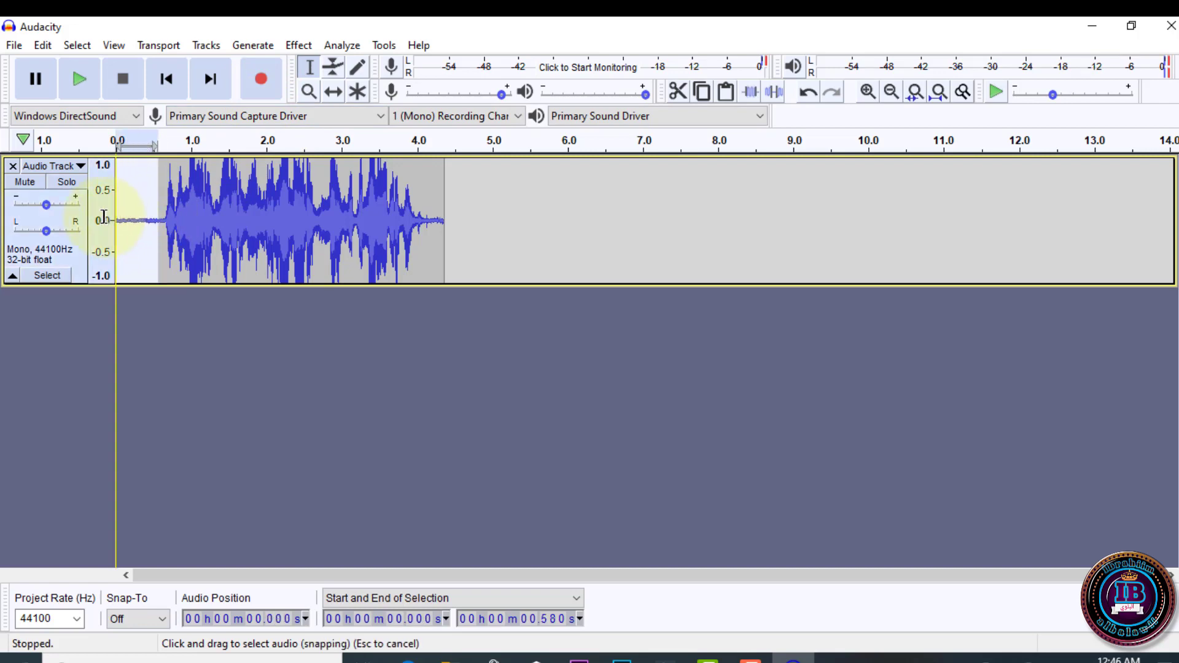
pyautogui.press('space')
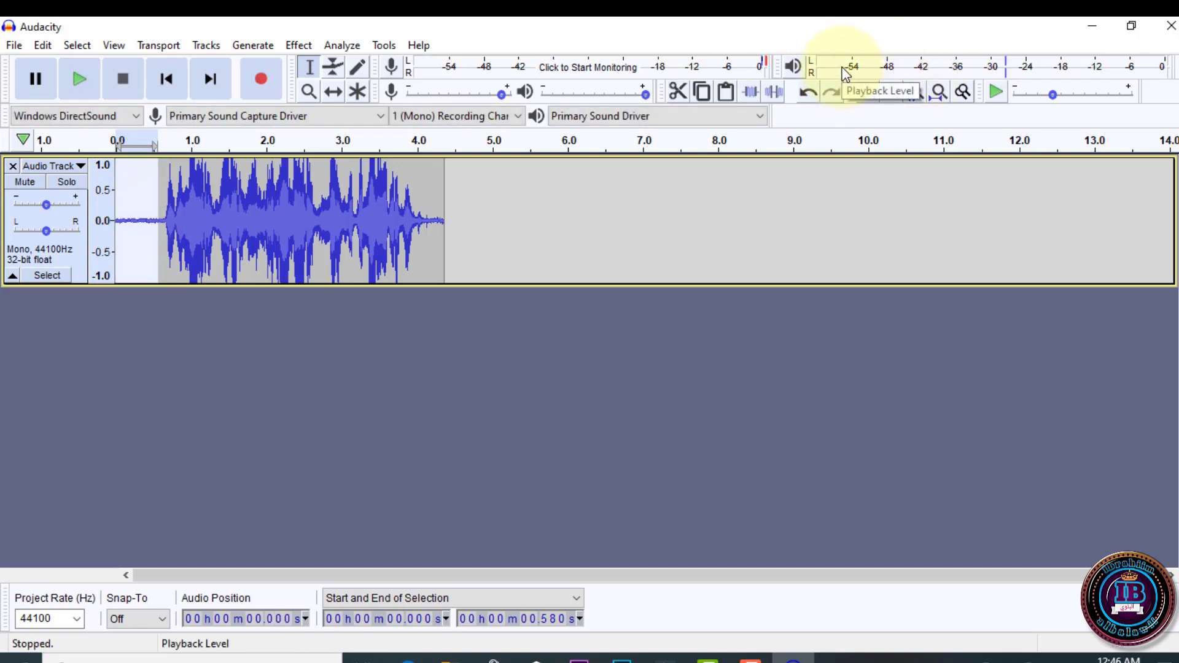
pyautogui.press('space')
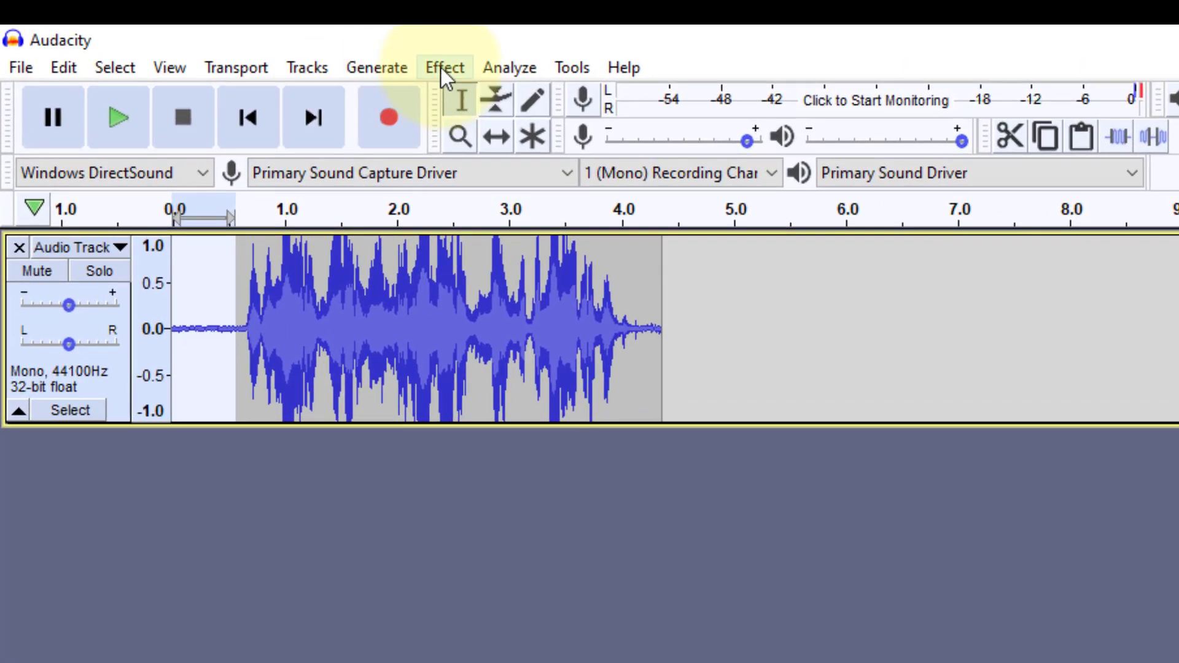
pyautogui.click(296, 44)
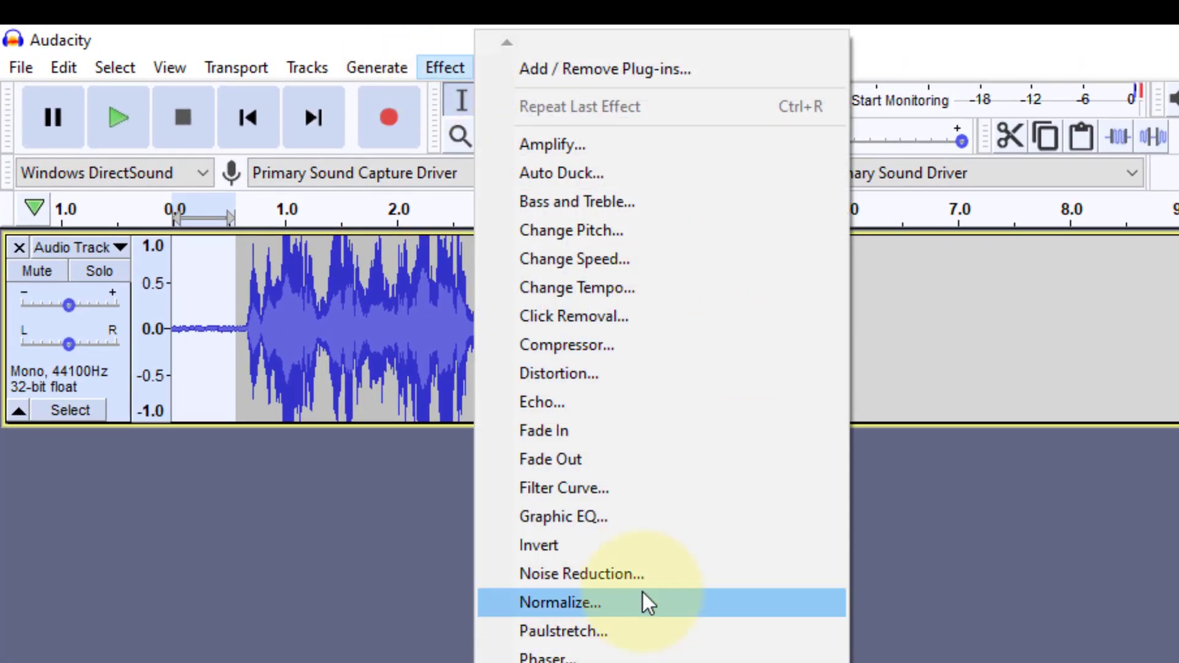
pyautogui.click(646, 573)
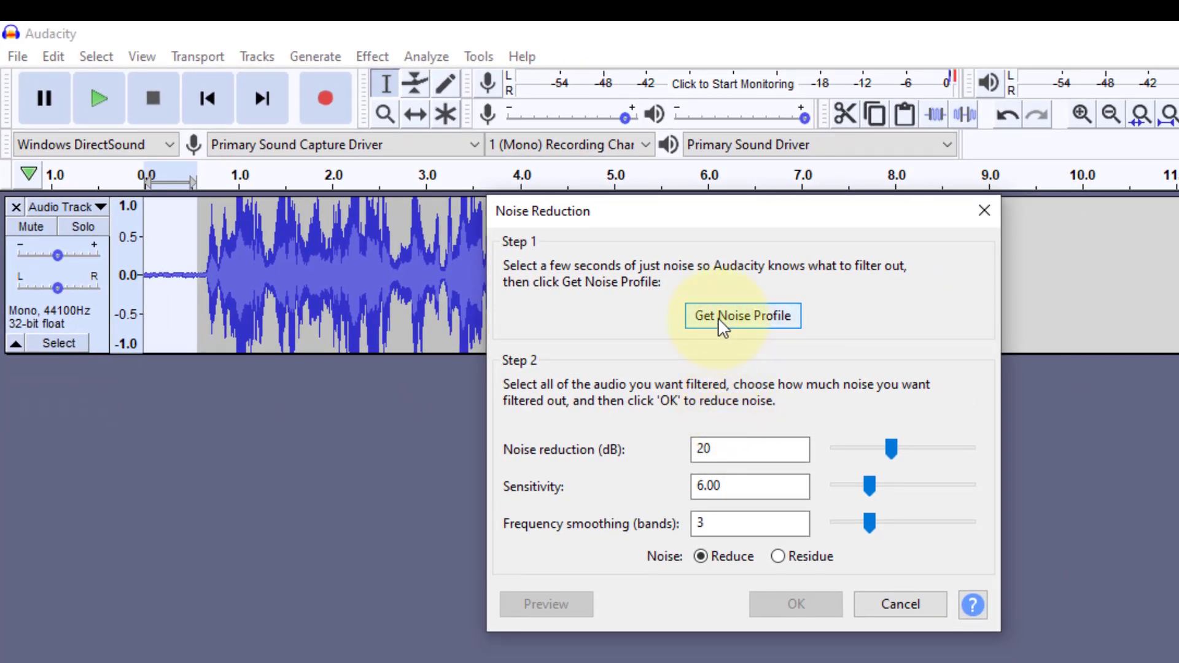
pyautogui.click(720, 323)
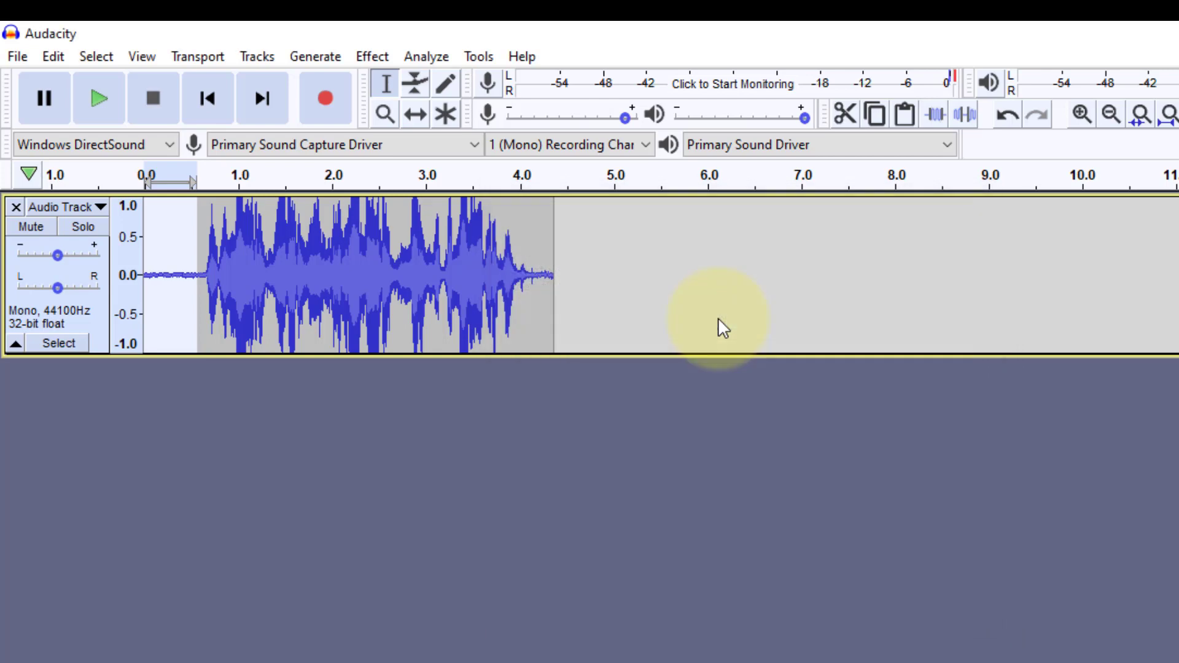
pyautogui.press('space')
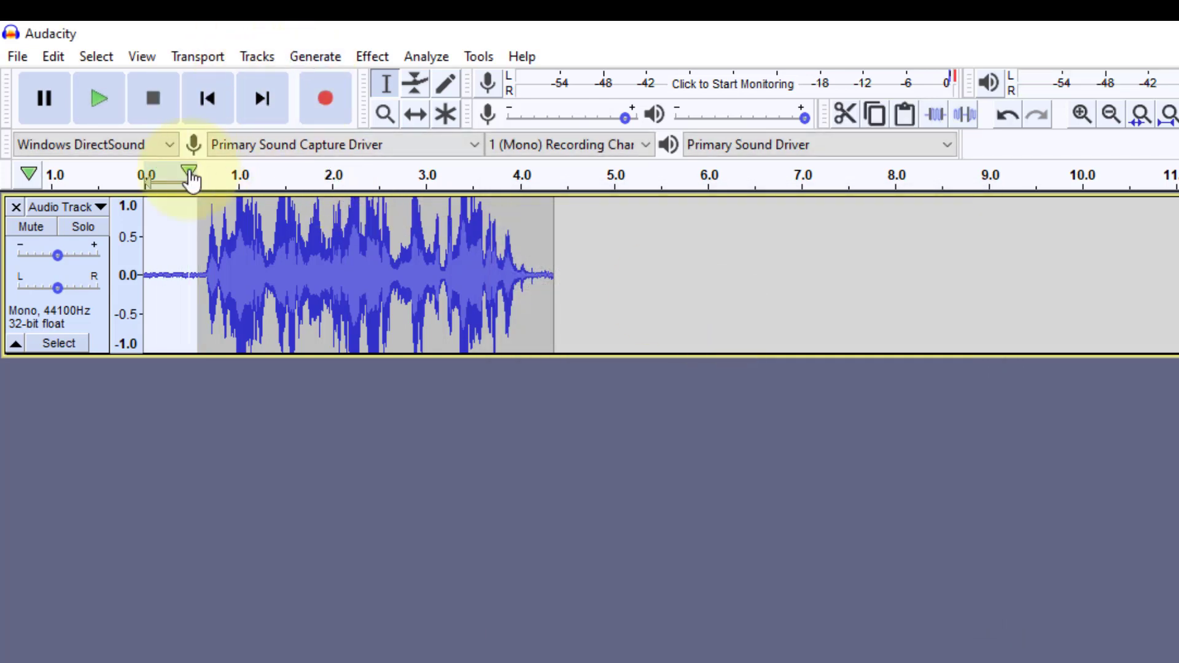
# Step: Apply Noise Reduction to the whole track with 20 dB reduction, sensitivity 6.00 and 3 frequency smoothing bands
pyautogui.click(60, 342)
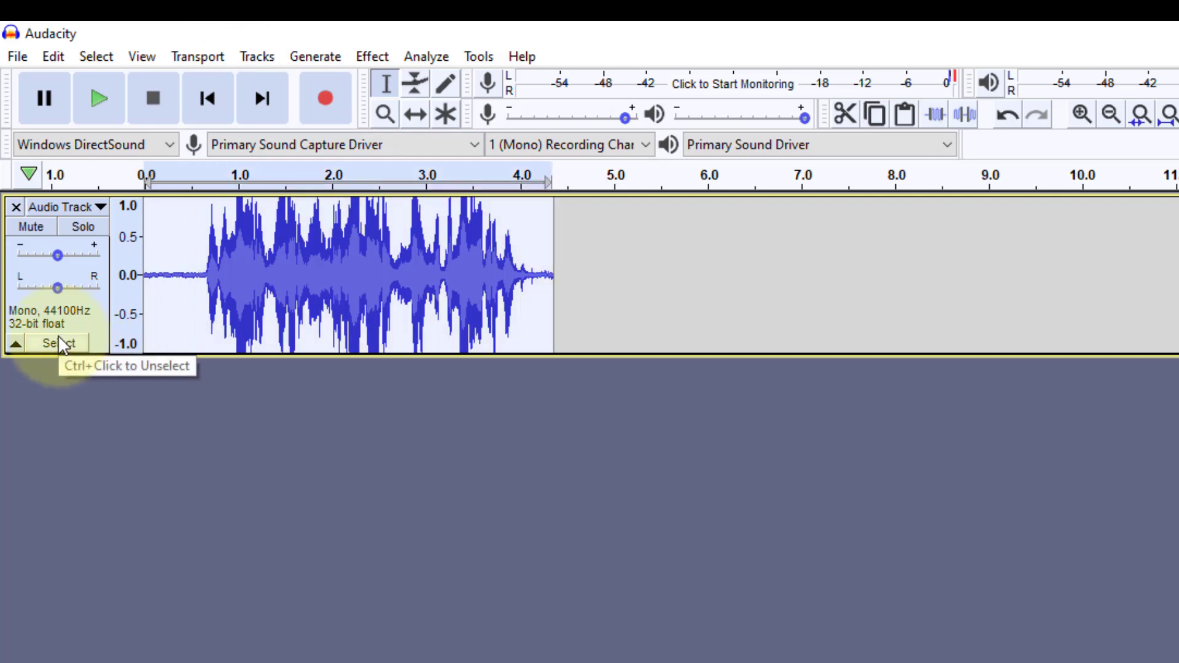
pyautogui.click(175, 250)
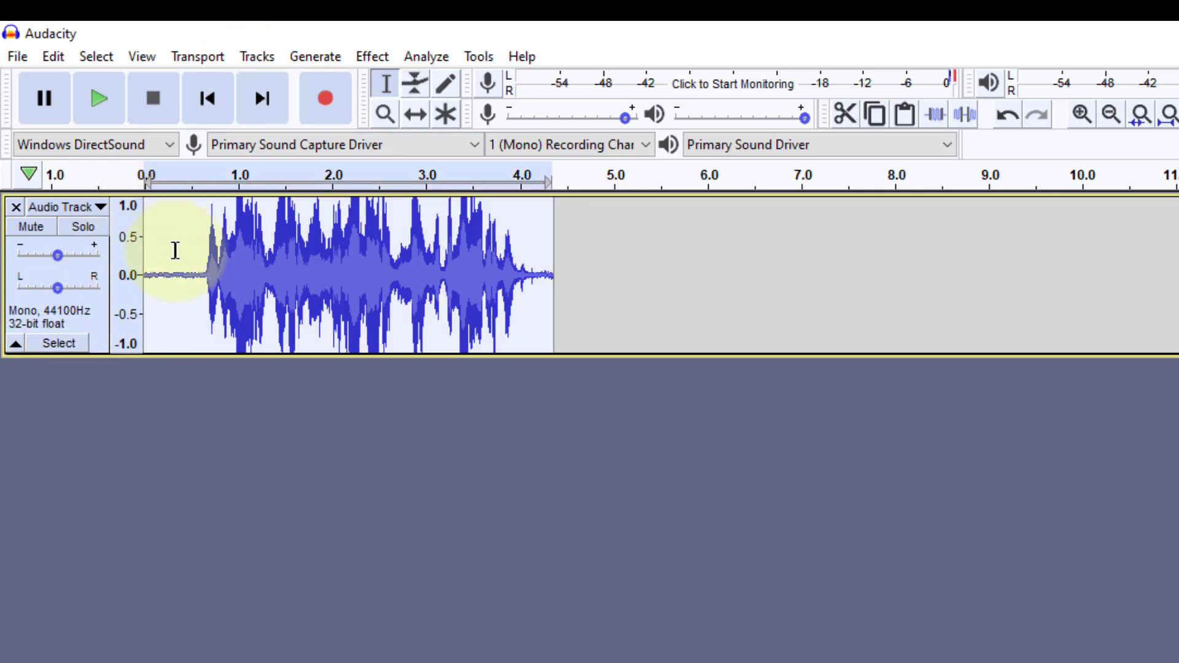
pyautogui.click(373, 60)
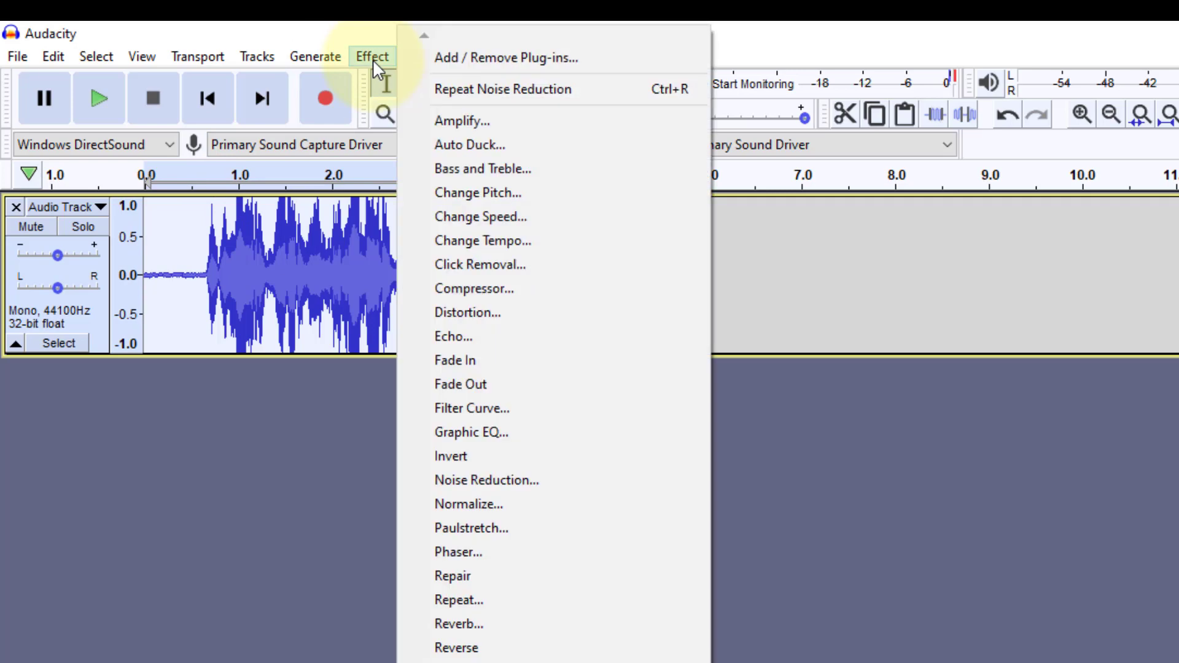
pyautogui.click(512, 477)
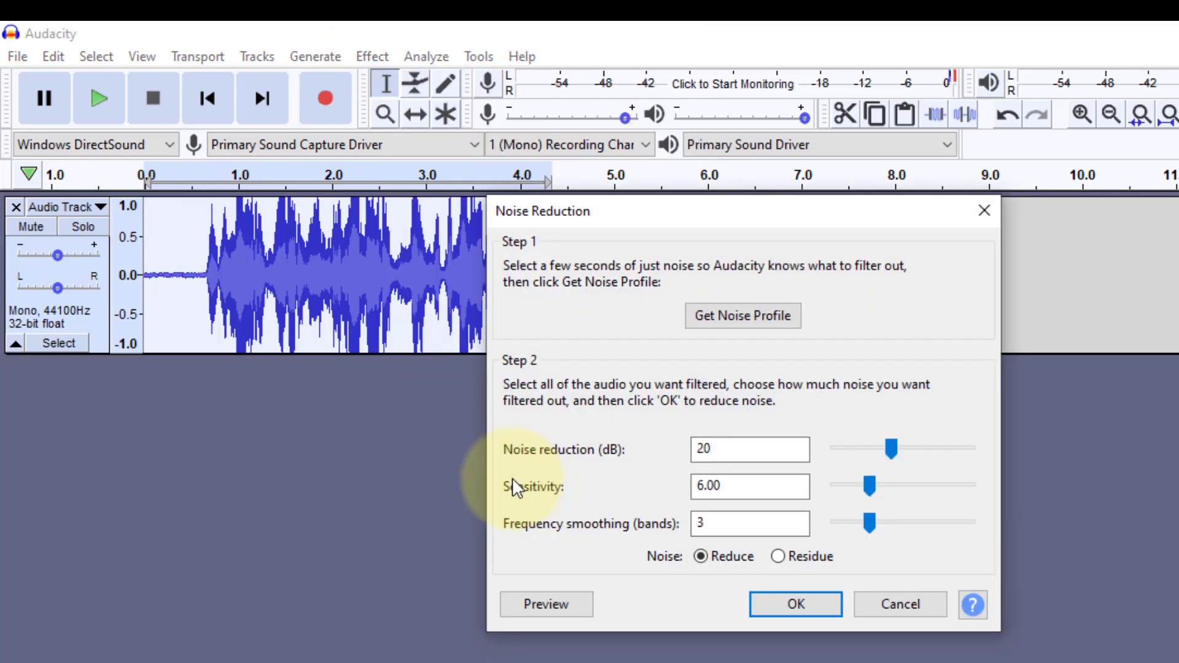
pyautogui.click(782, 604)
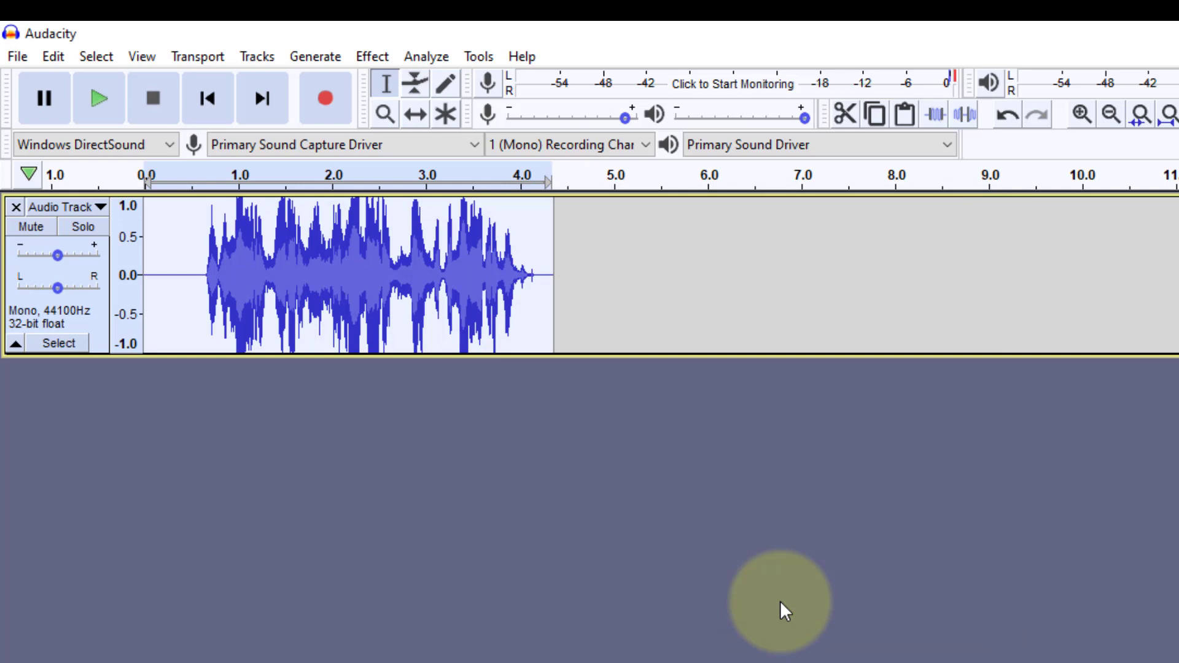
# Step: Play back the noise-reduced track and its quiet opening of about 0.5 seconds to check for remaining noise
pyautogui.press('space')
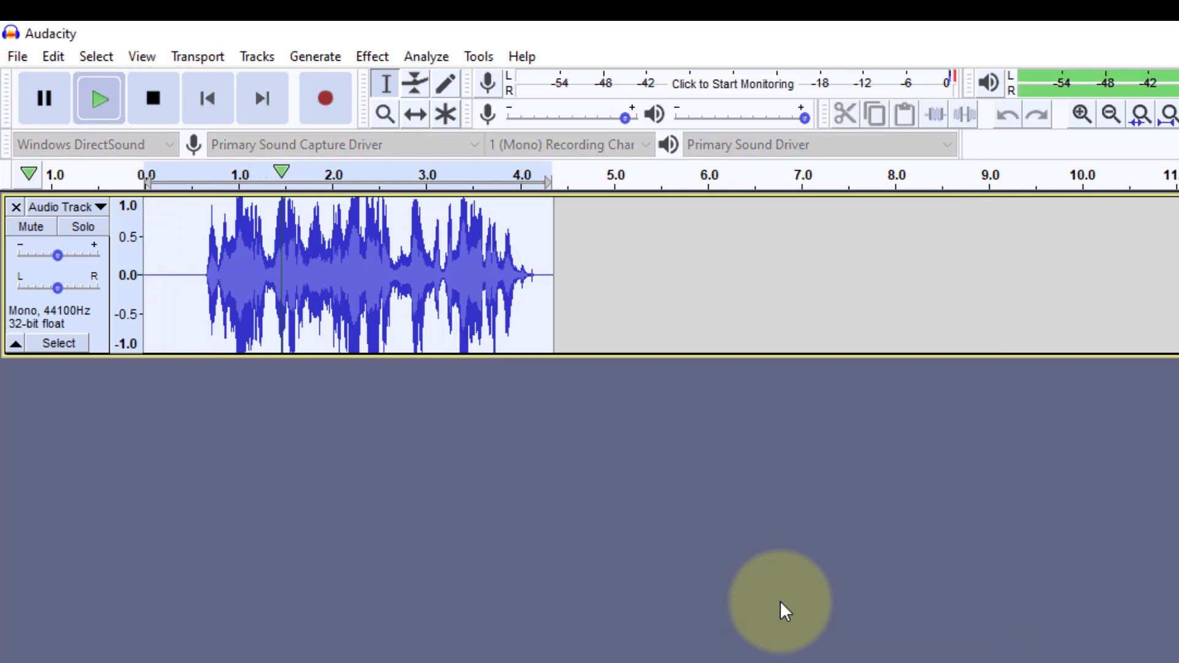
pyautogui.press('space')
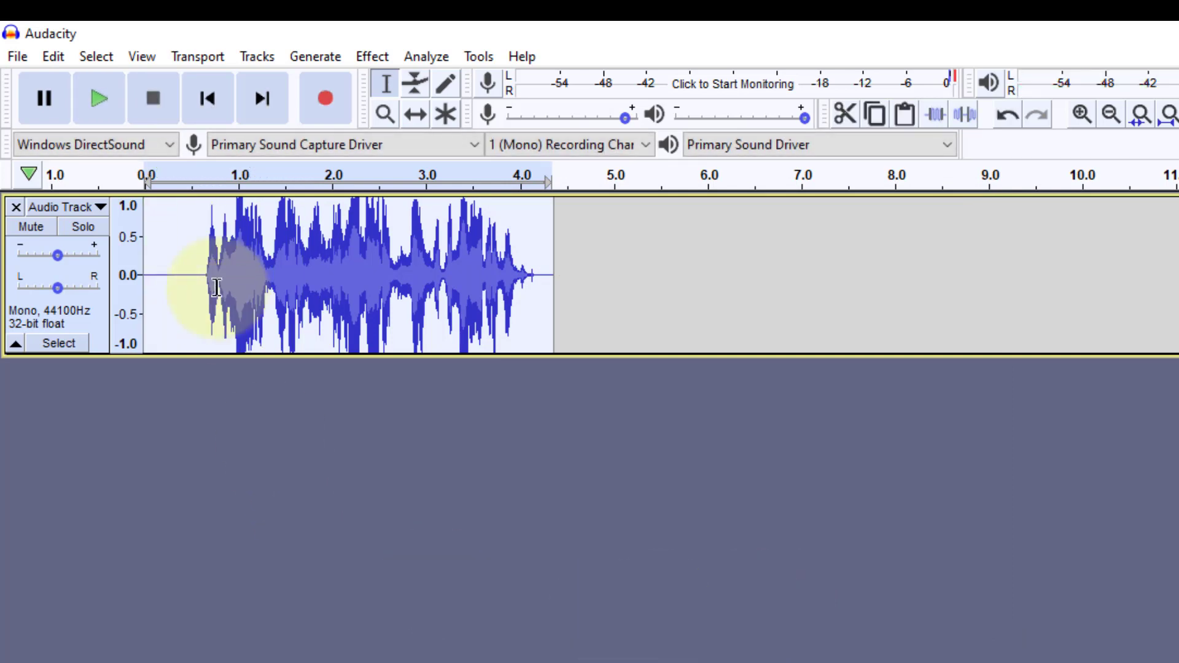
pyautogui.moveTo(194, 269); pyautogui.dragTo(140, 273)
pyautogui.press('space')
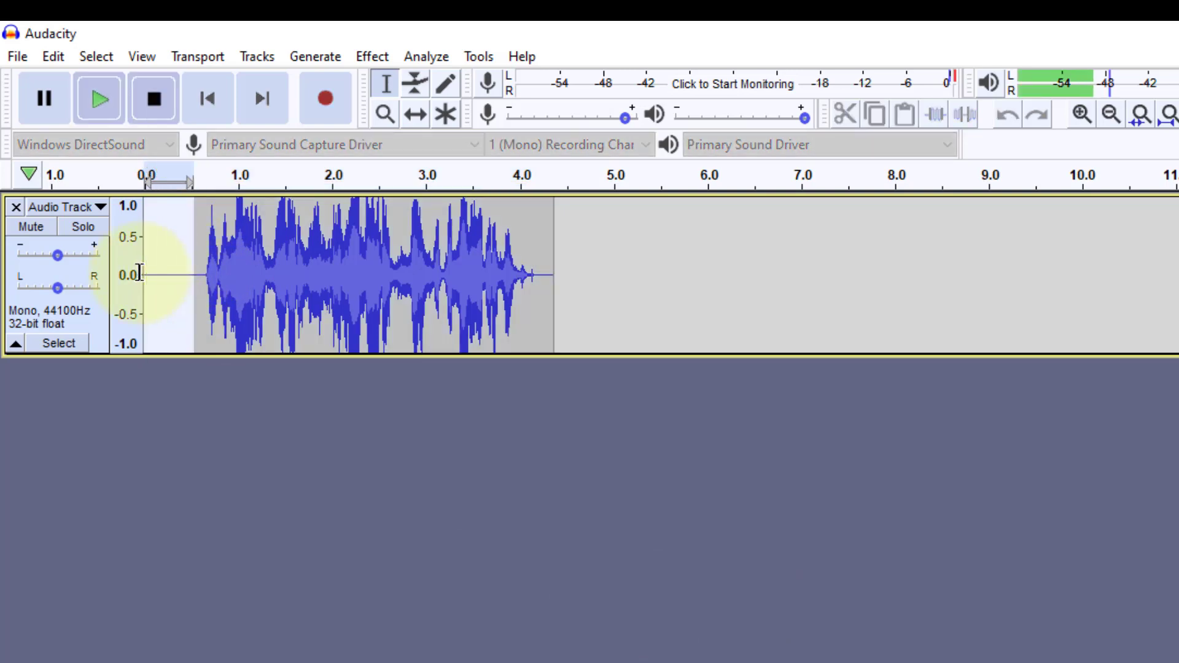
pyautogui.press('space')
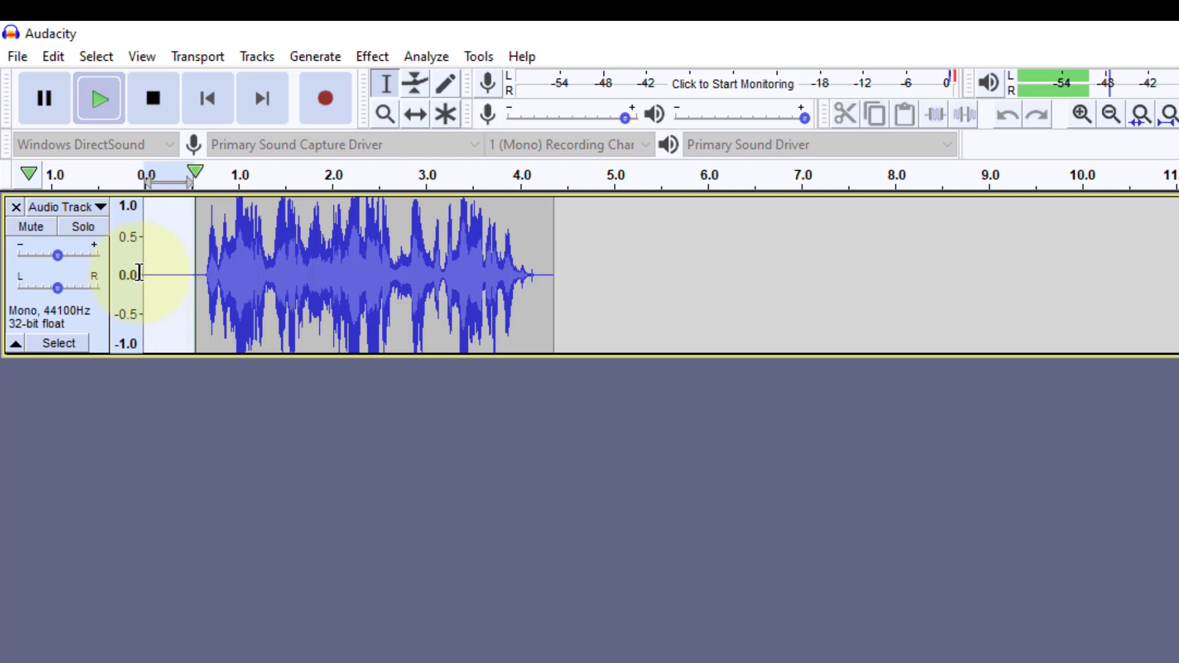
# Step: Set Noise Reduction to 32 dB and apply it to the selected quiet opening
pyautogui.click(370, 54)
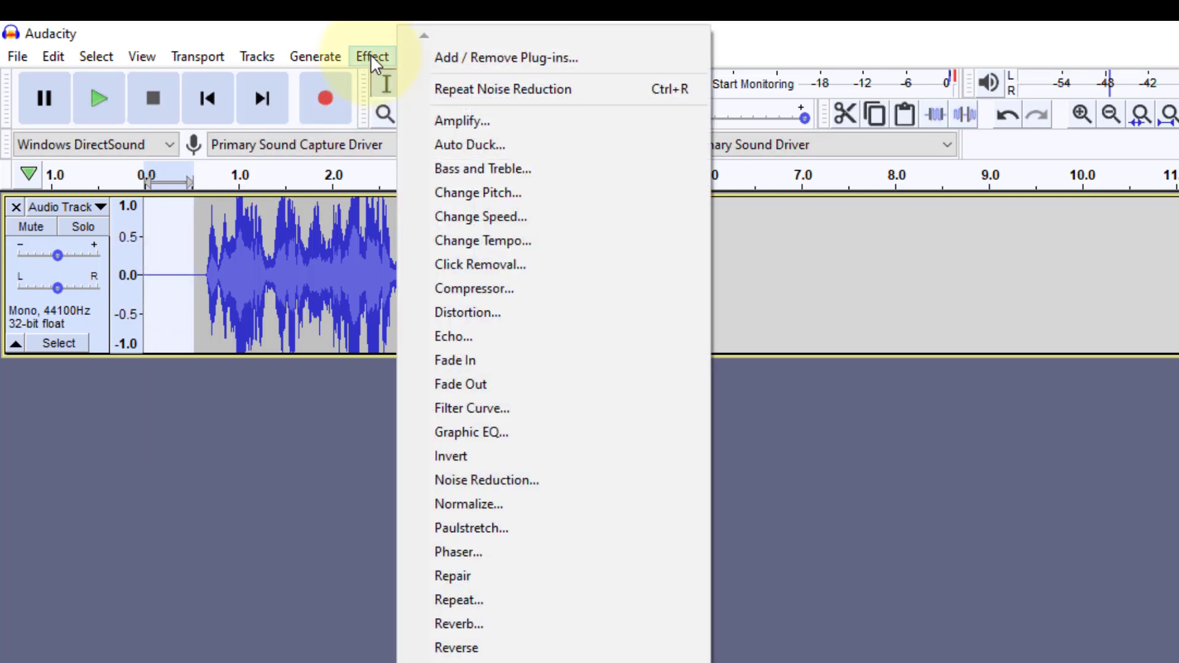
pyautogui.click(516, 480)
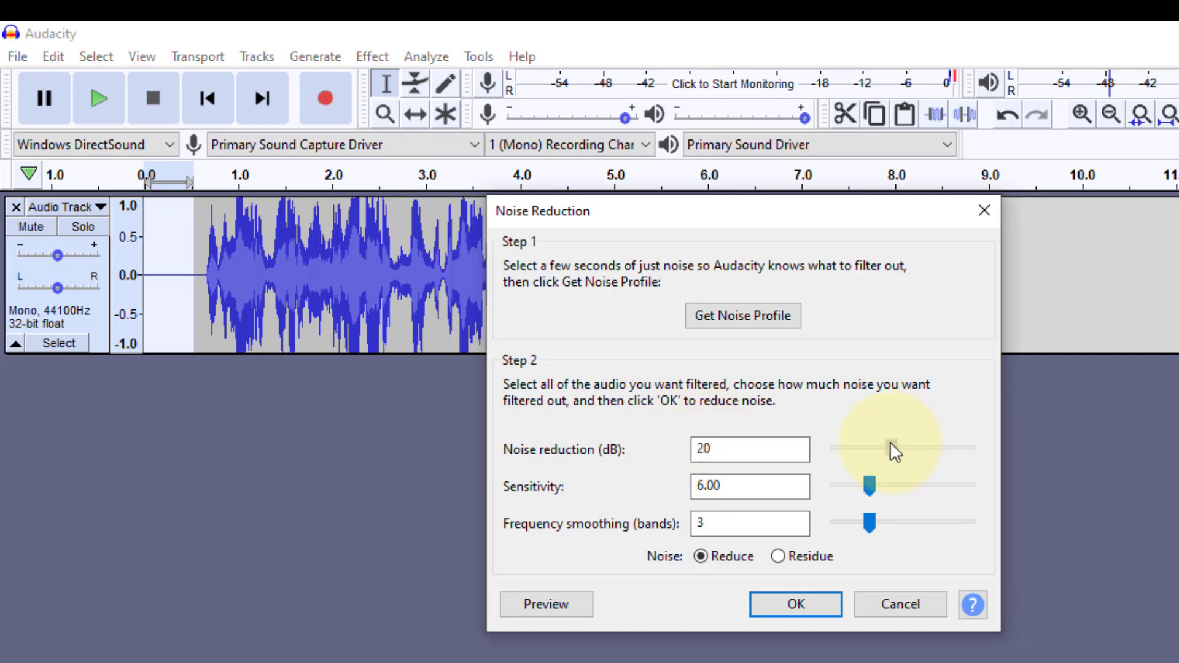
pyautogui.moveTo(890, 449); pyautogui.dragTo(924, 448)
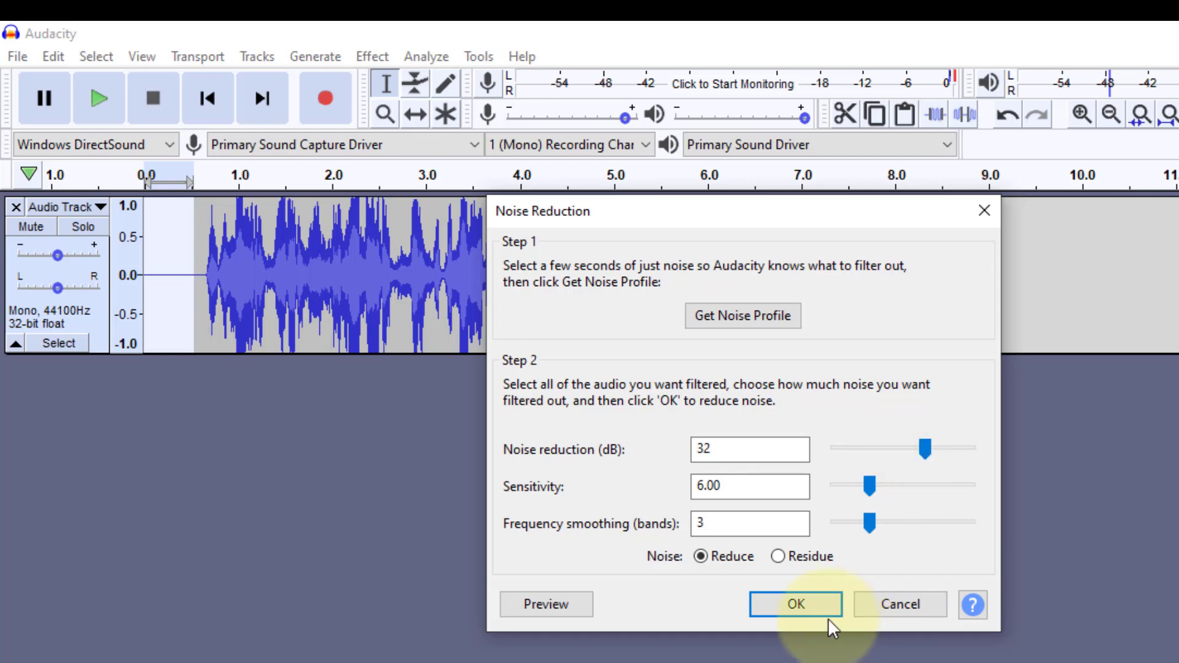
pyautogui.click(798, 604)
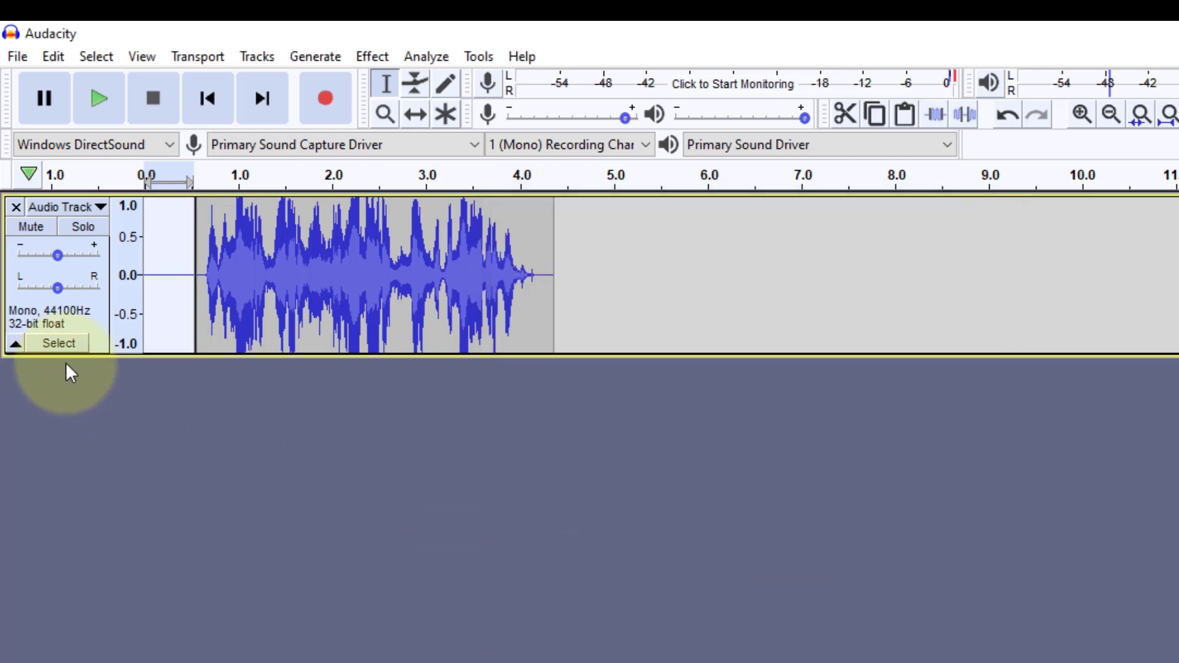
# Step: Apply Noise Reduction at 32 dB, sensitivity 6.00 and 3 smoothing bands to the entire audio track
pyautogui.click(67, 342)
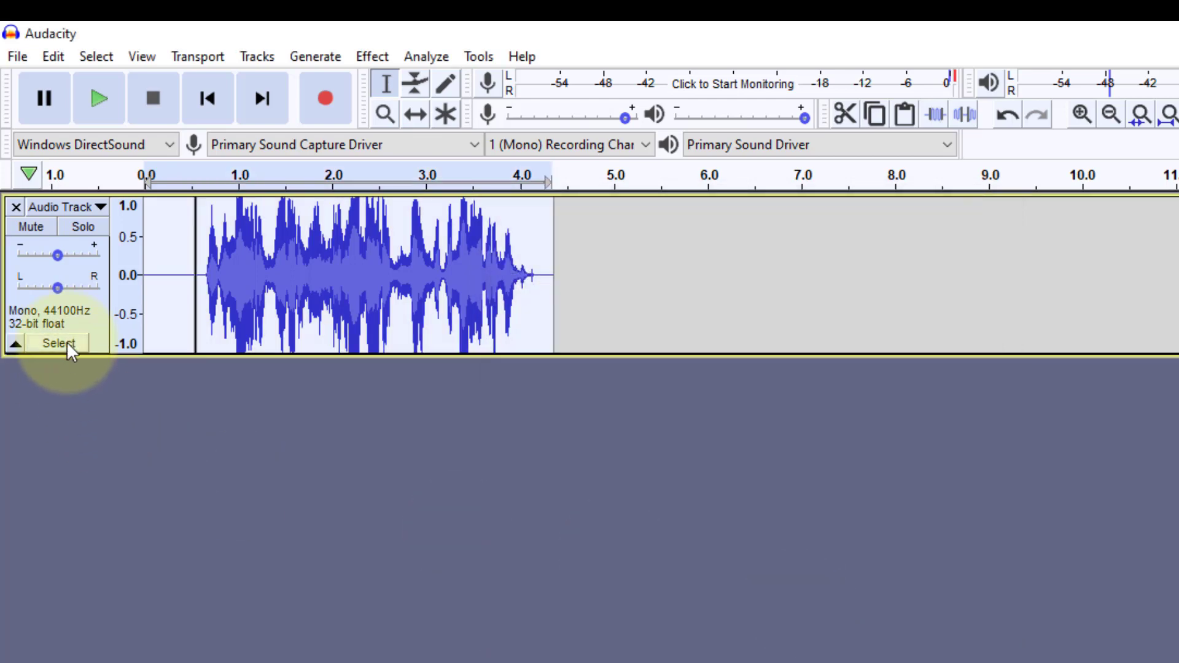
pyautogui.click(374, 54)
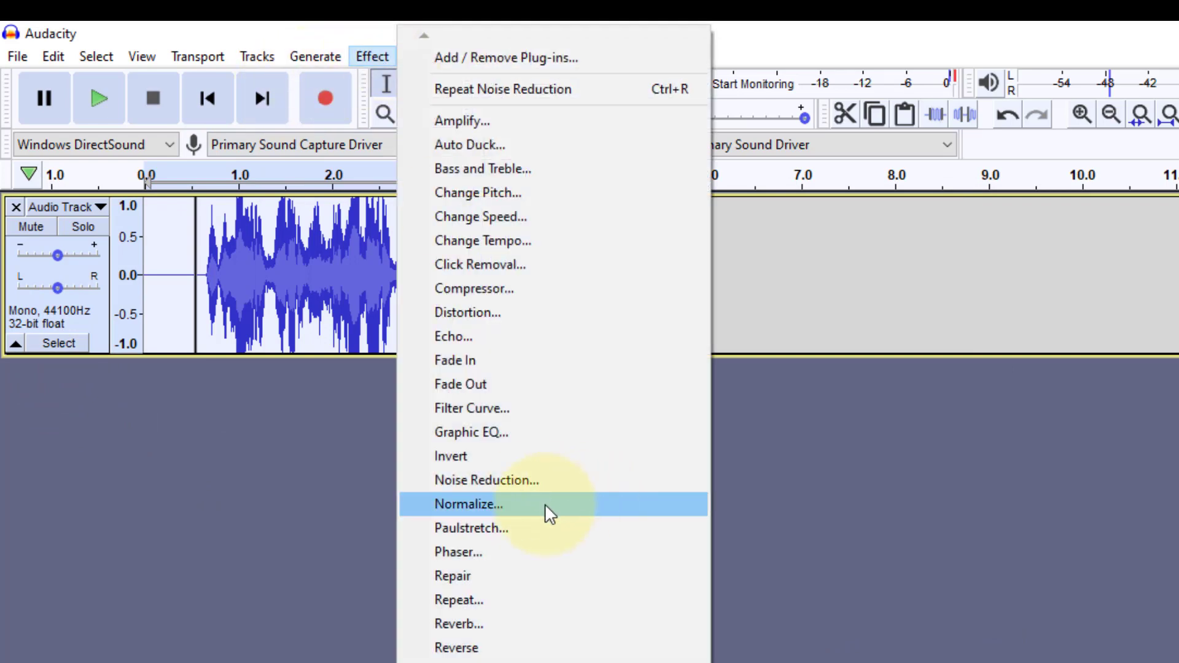
pyautogui.click(554, 489)
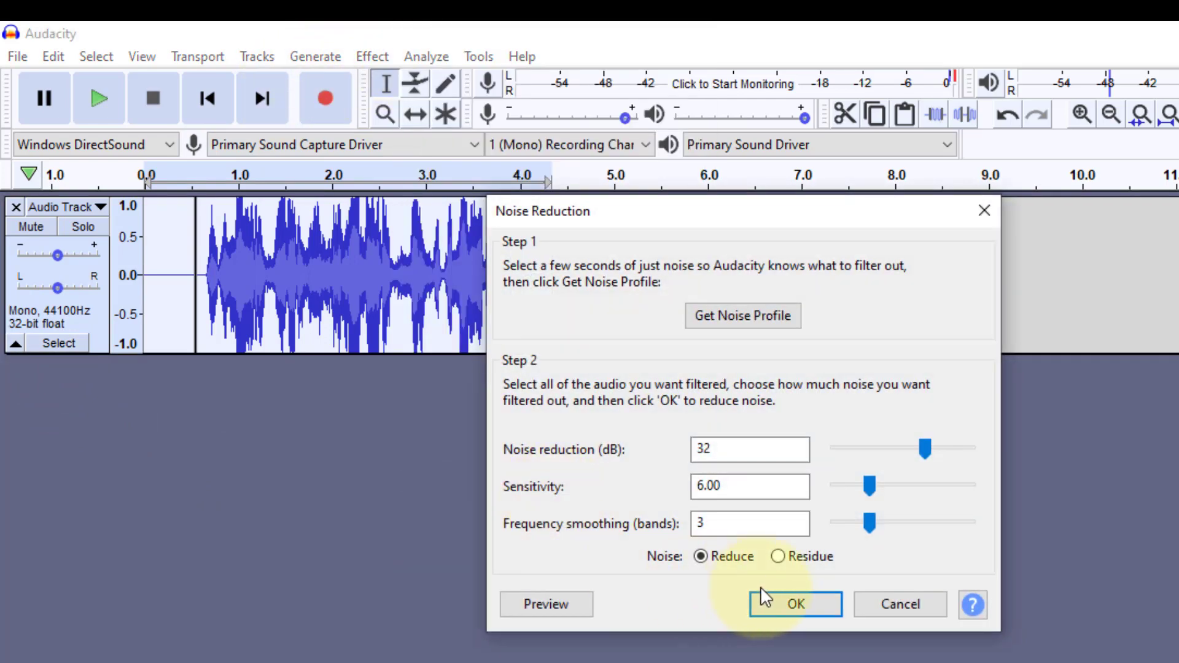
pyautogui.click(796, 605)
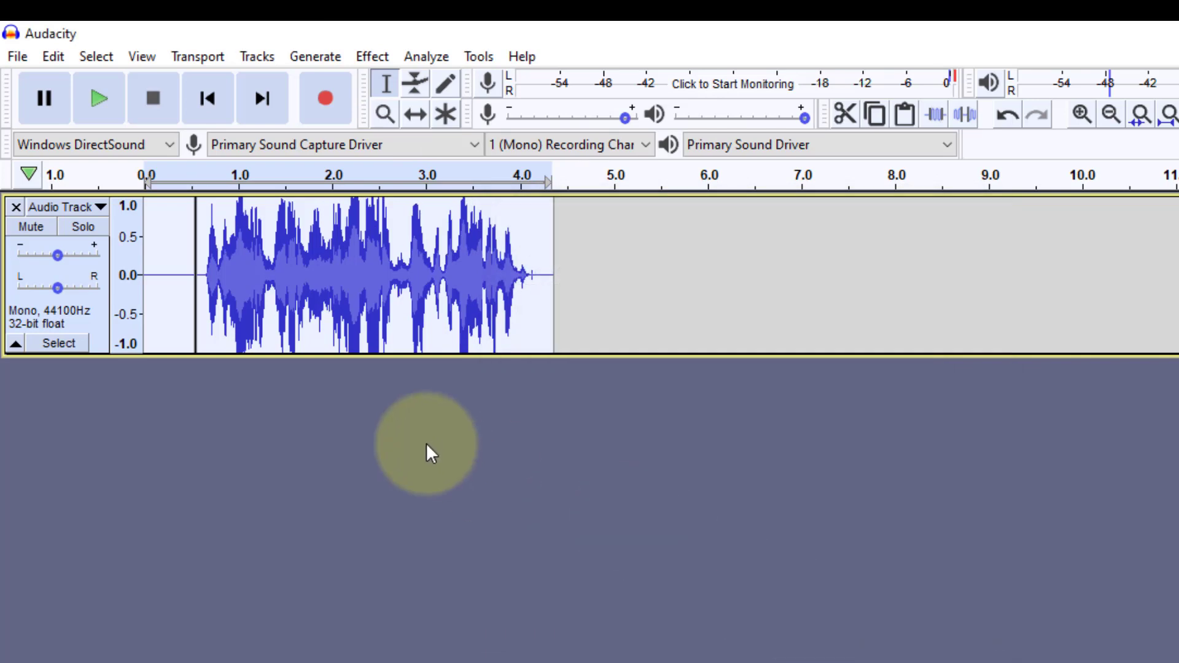
# Step: Listen to the filtered track and to its first 0.499 seconds on their own to check the playback level
pyautogui.press('space')
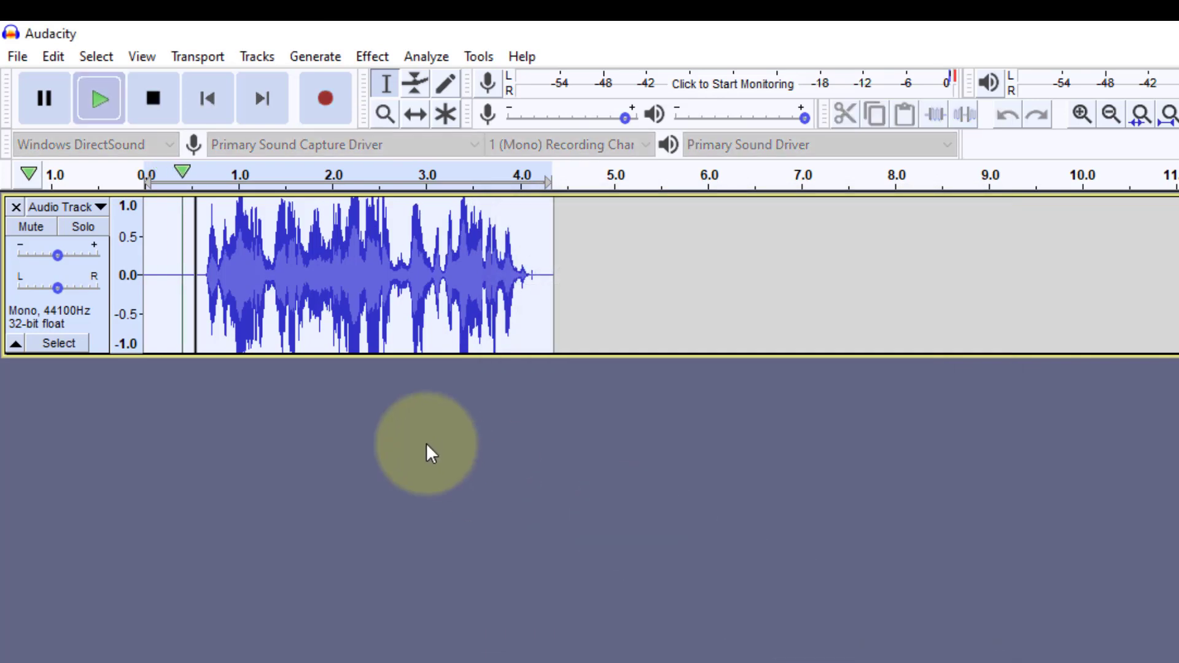
pyautogui.press('space')
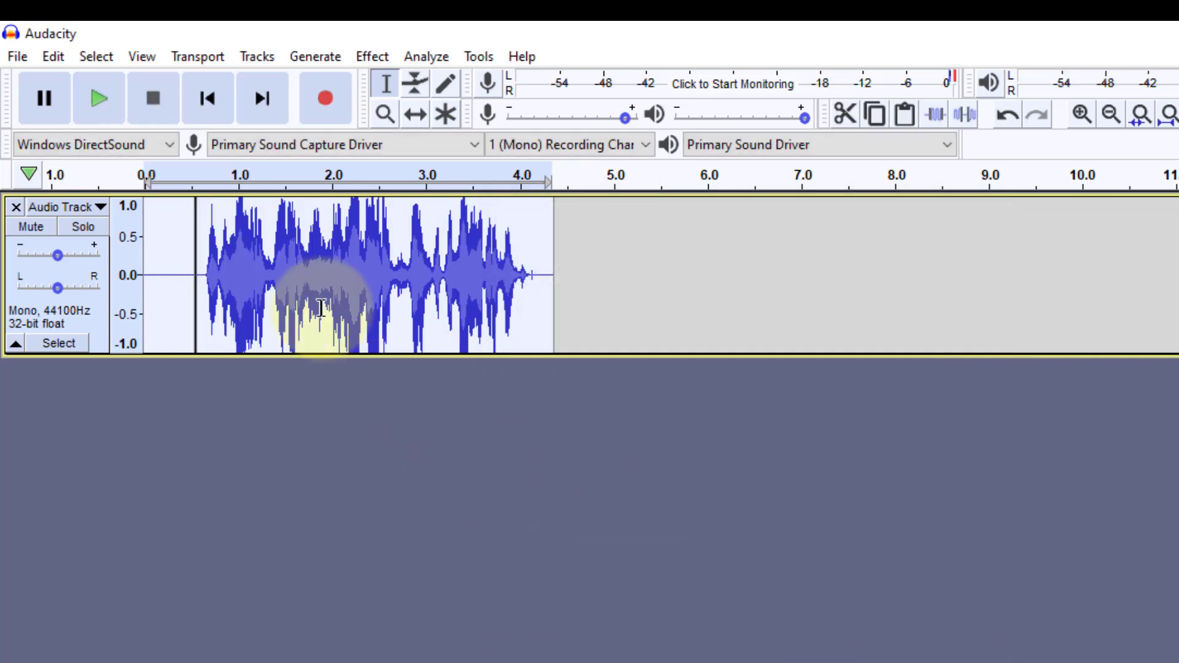
pyautogui.click(189, 267)
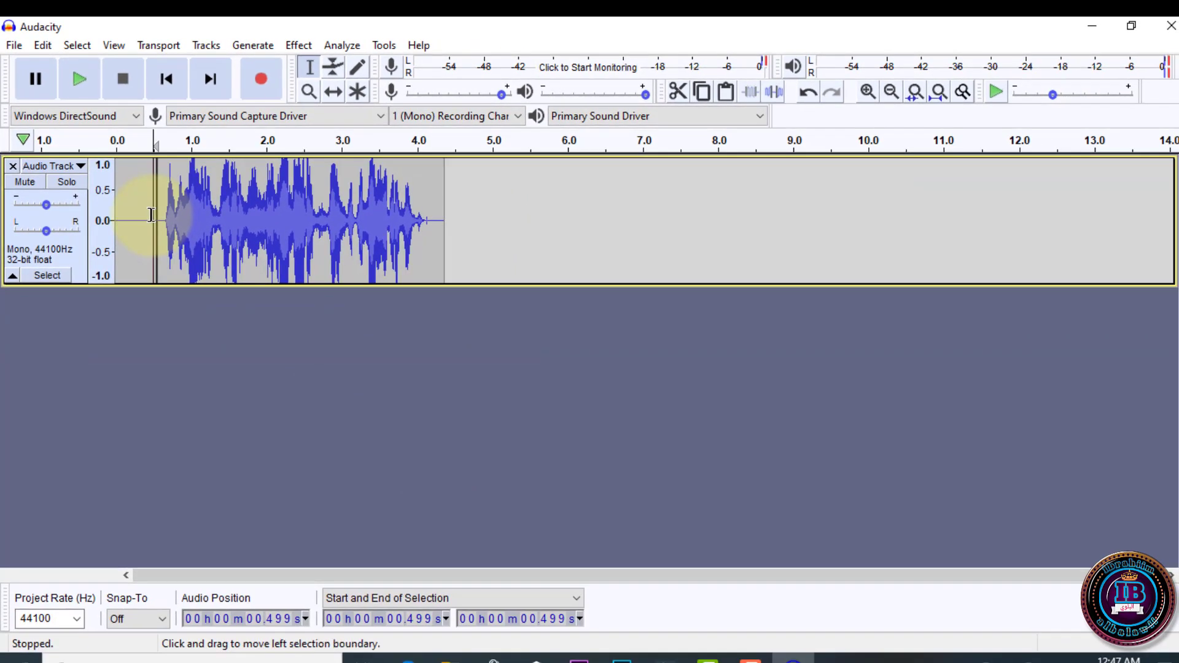
pyautogui.moveTo(151, 215); pyautogui.dragTo(117, 219)
pyautogui.press('space')
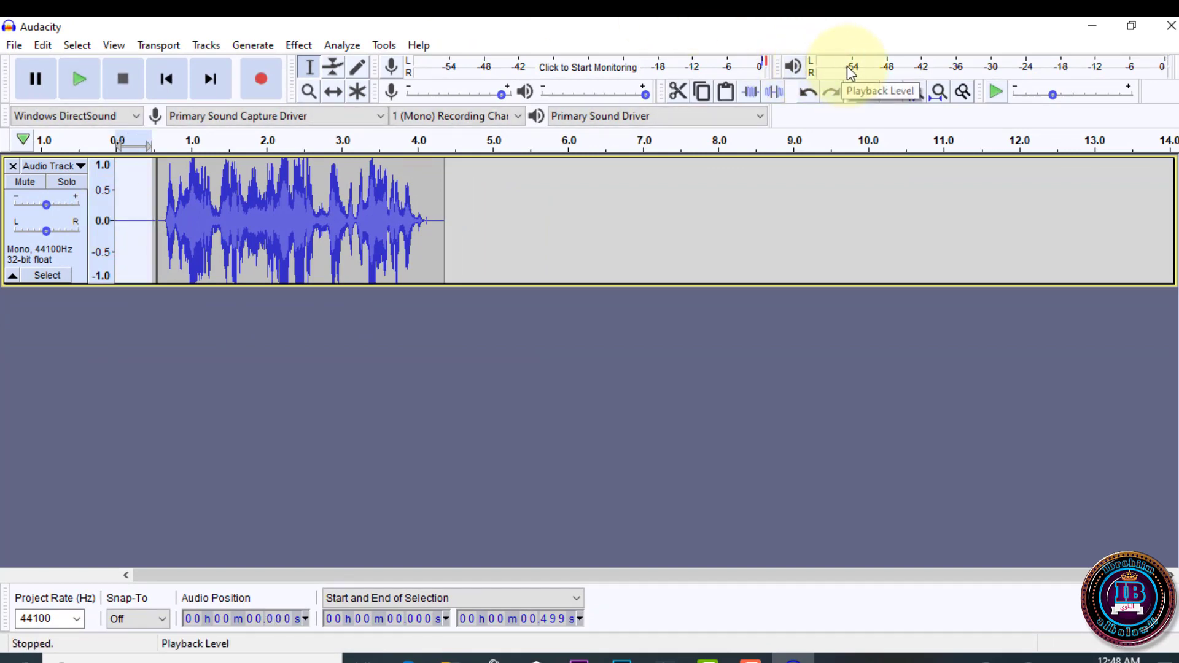
pyautogui.press('space')
# Step: Select the entire track, play it through, and export it to the Desktop as an MP3 named cod6 with blank metadata tags
pyautogui.click(65, 275)
pyautogui.press('space')
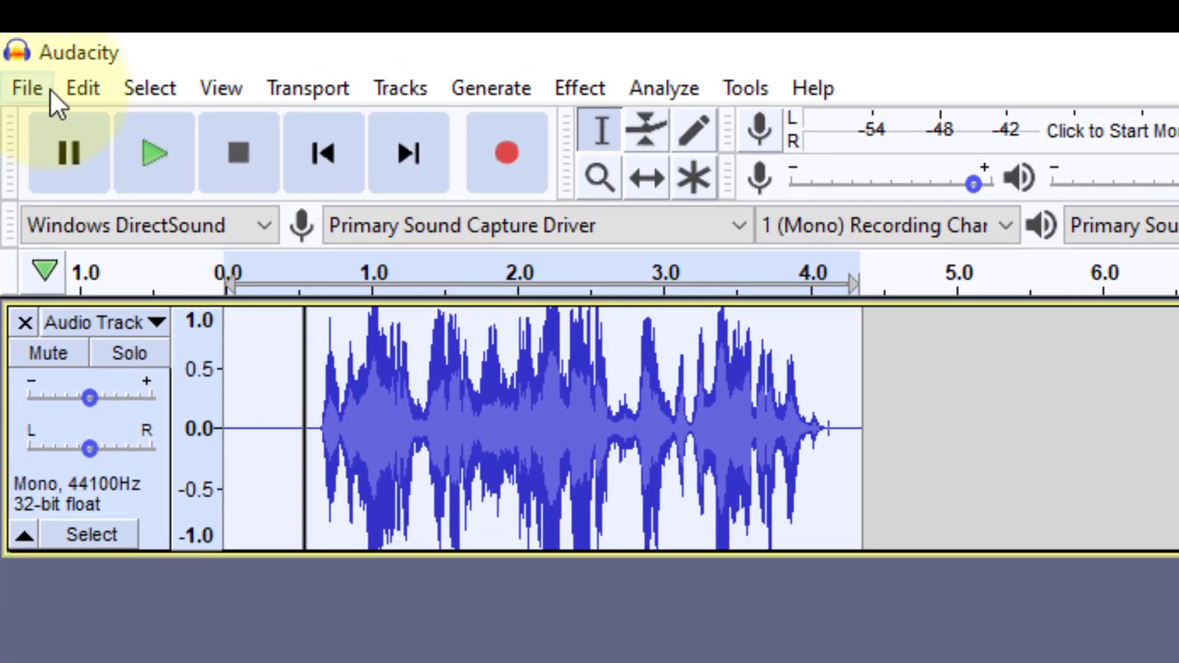
pyautogui.click(50, 88)
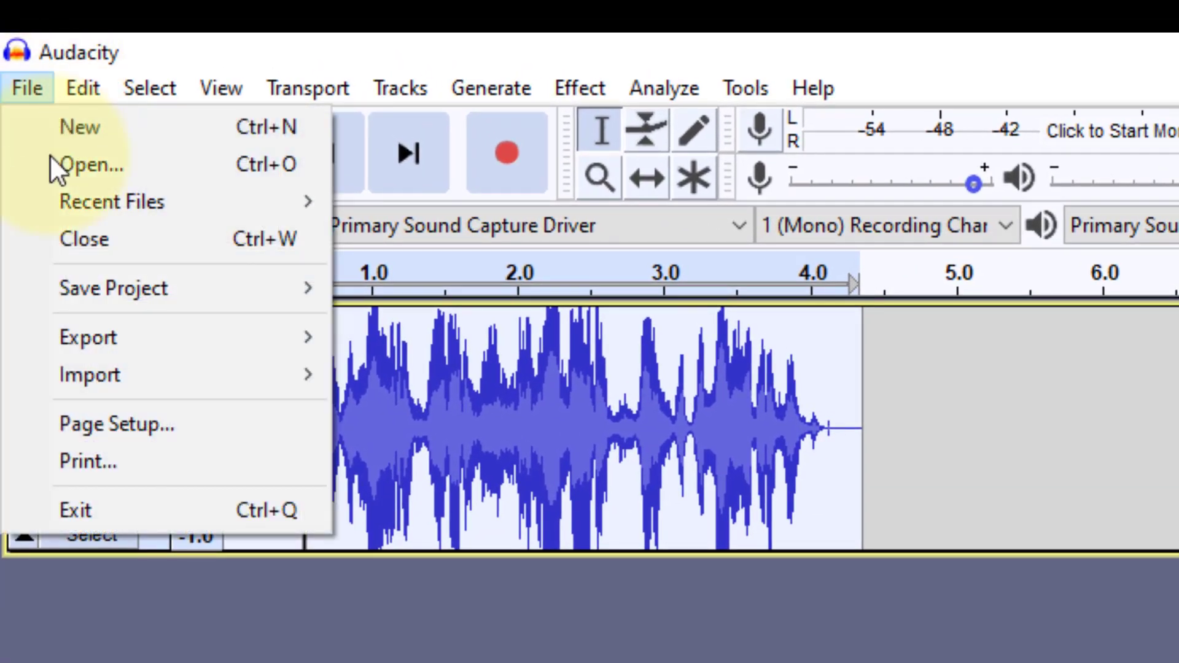
pyautogui.moveTo(208, 342)
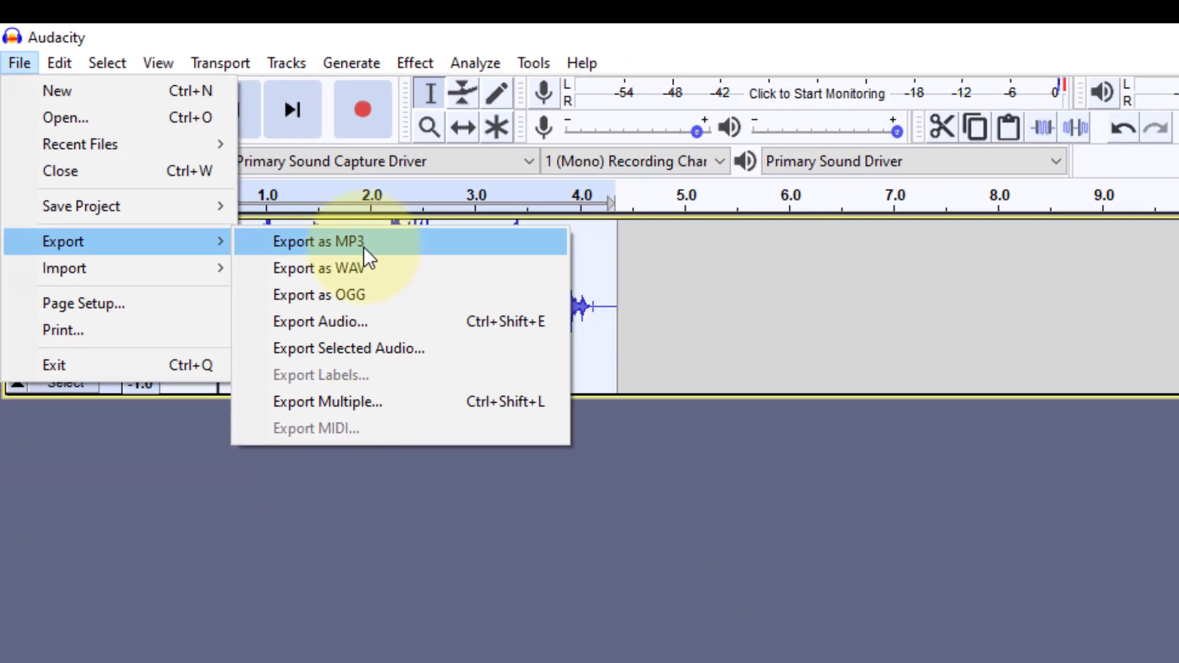
pyautogui.click(364, 246)
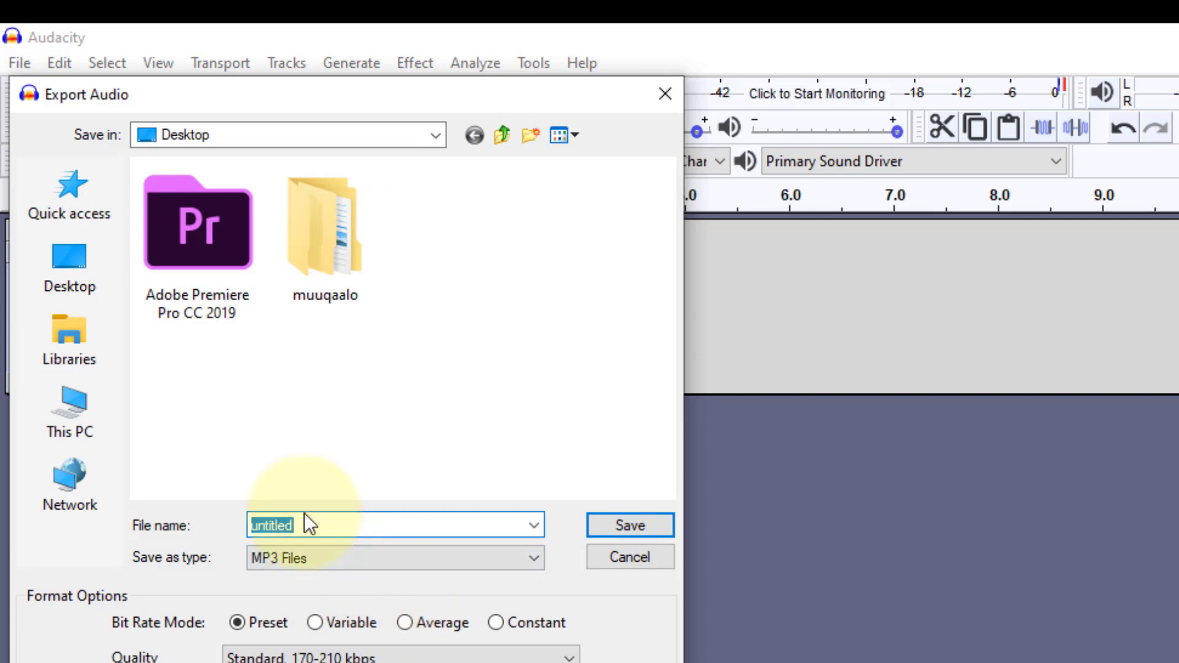
pyautogui.write('cod6')
pyautogui.click(639, 522)
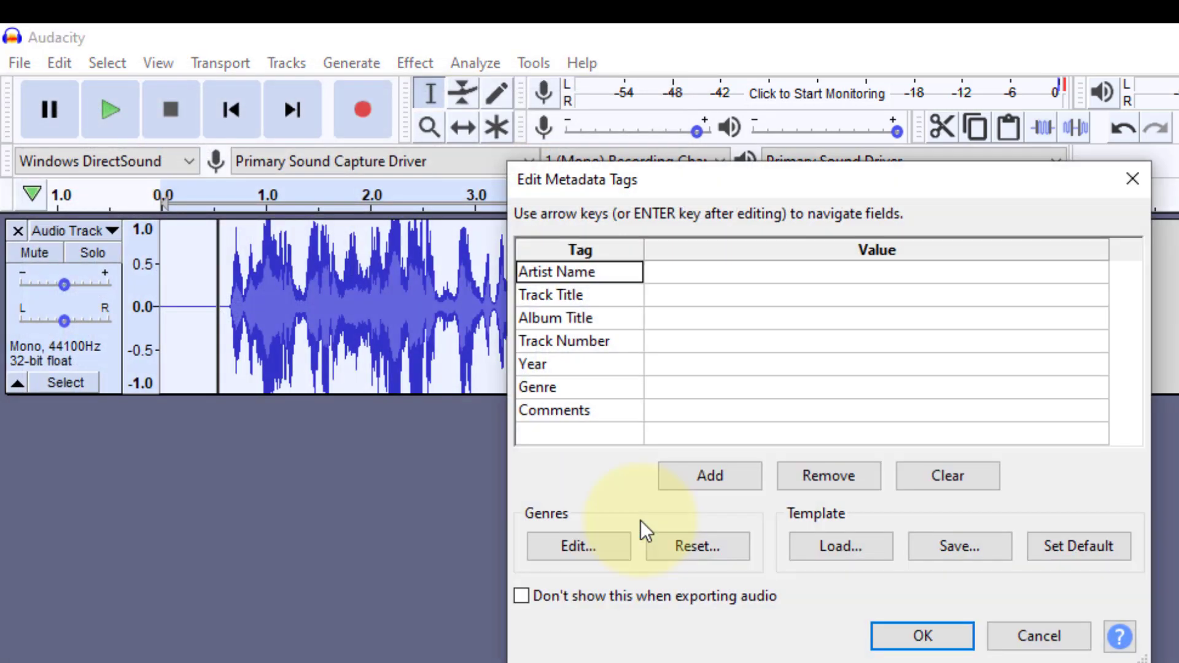
pyautogui.click(922, 637)
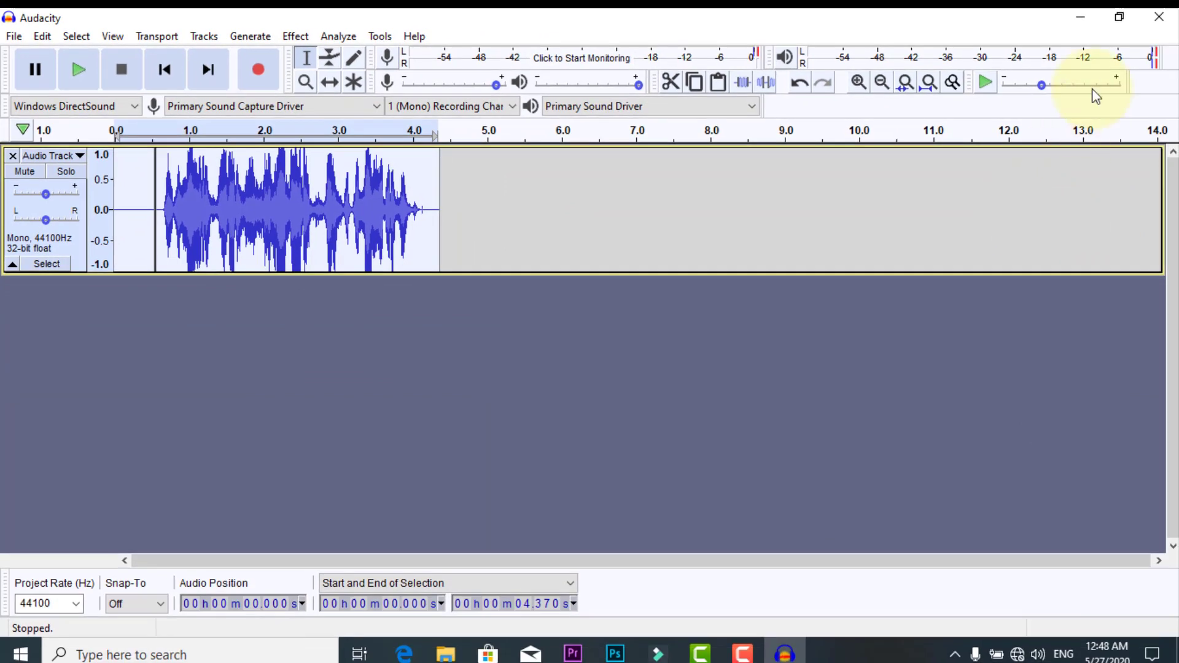
# Step: Switch to the Windows desktop, play the exported cod6 file in the default music player, and close the player
pyautogui.click(1081, 22)
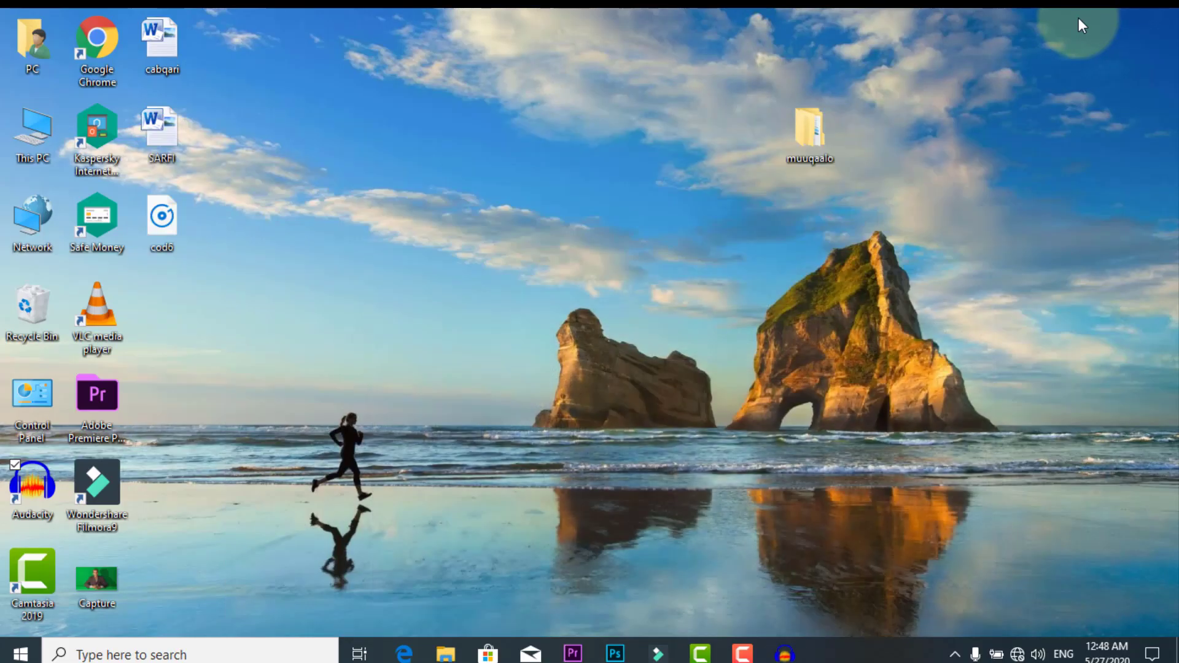
pyautogui.doubleClick(174, 225)
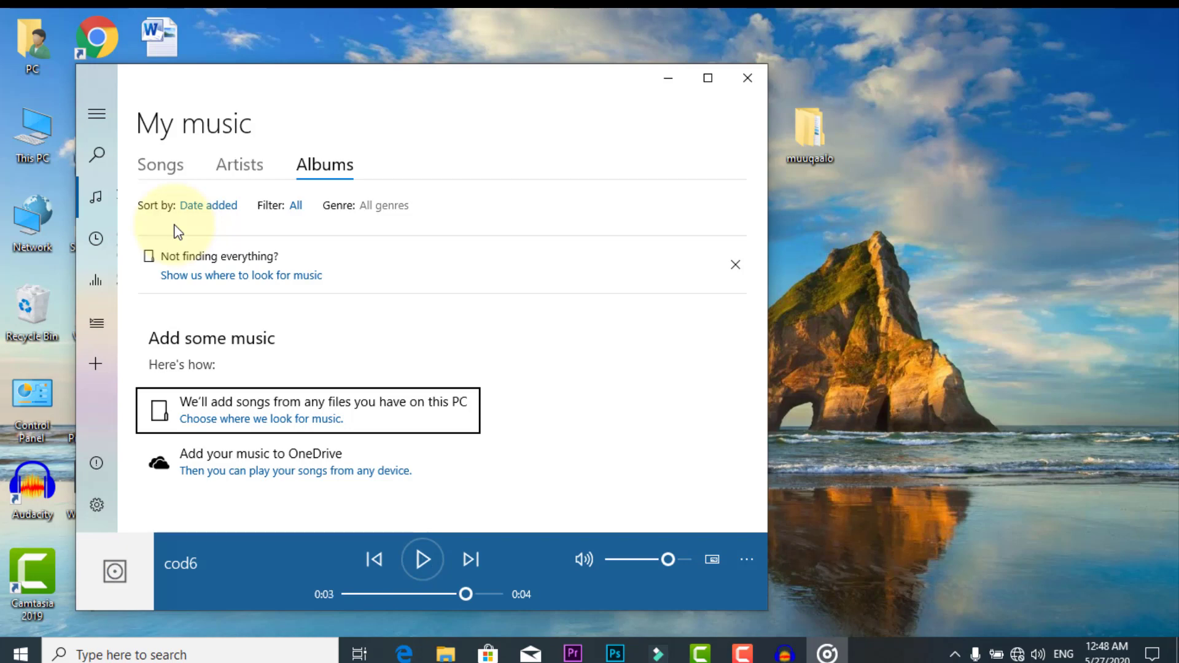
pyautogui.click(747, 78)
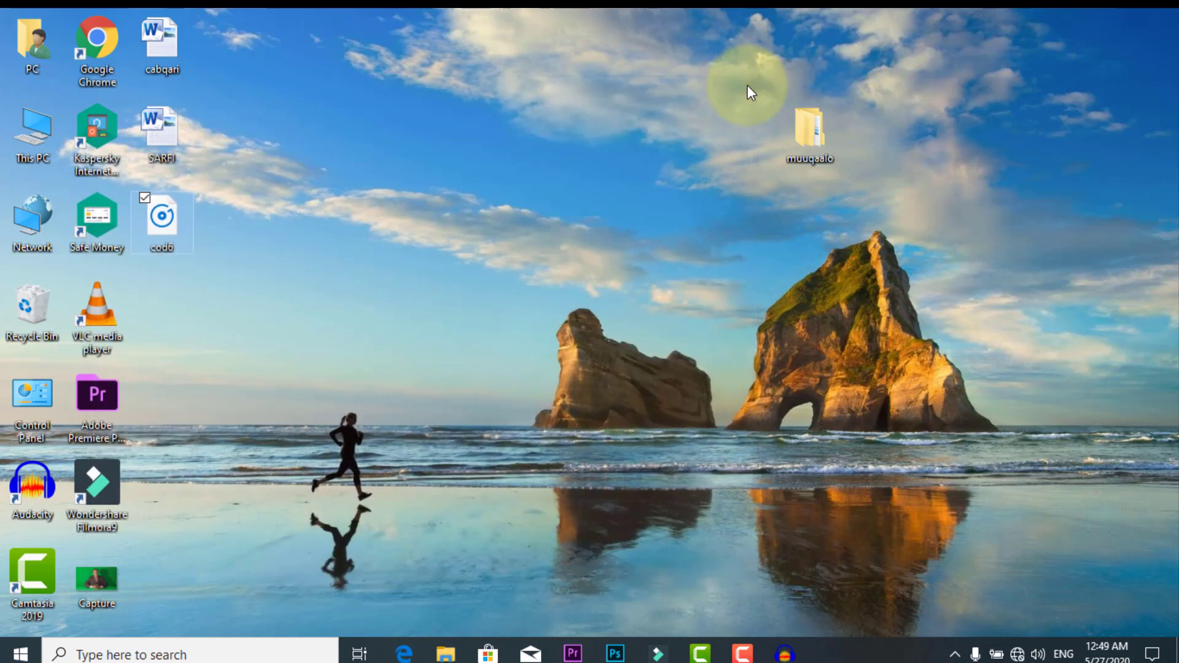
pyautogui.click(651, 115)
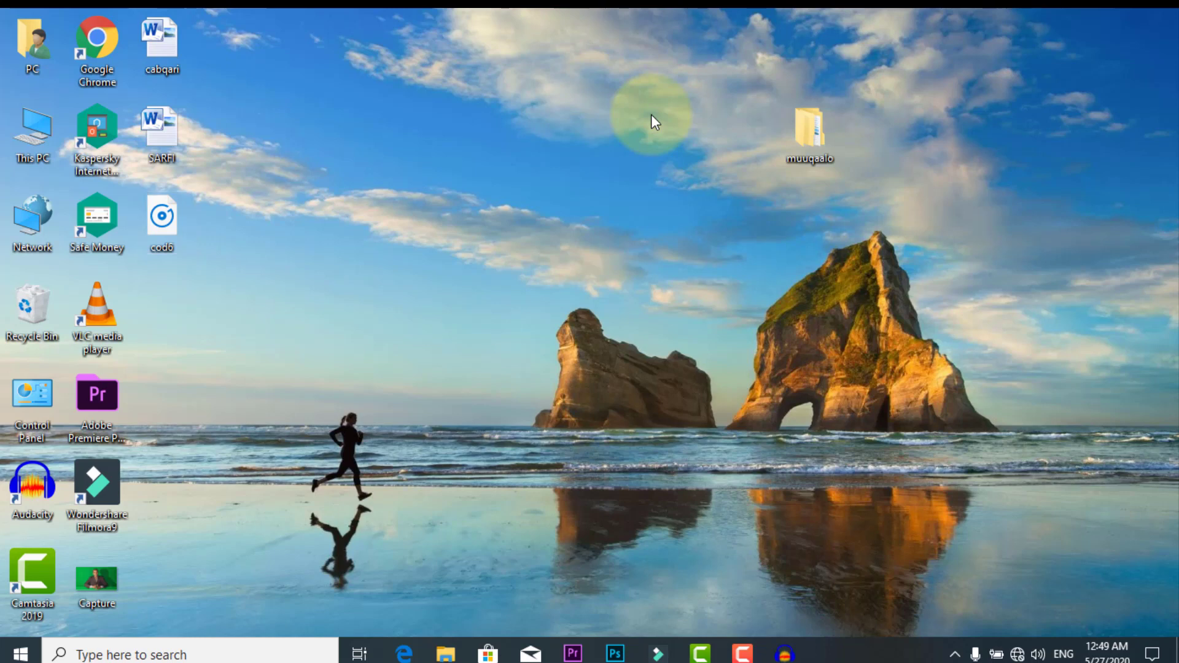